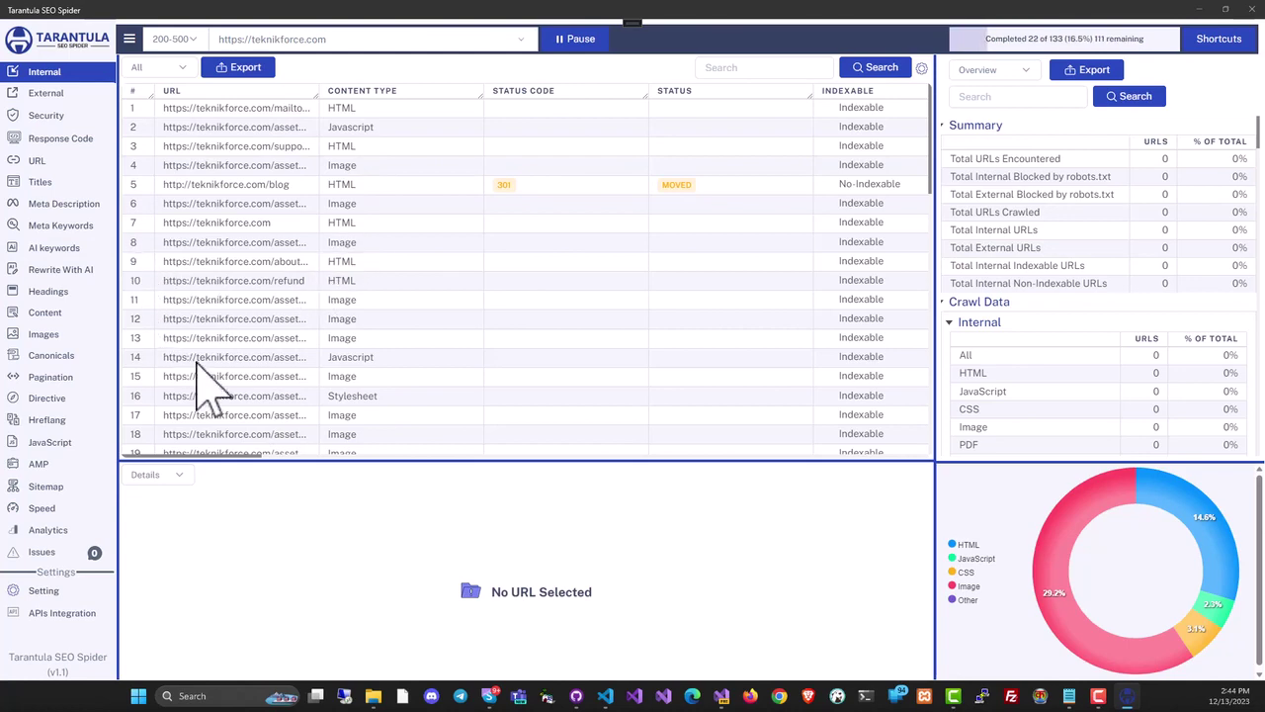
# Let the teknikforce.com crawl progress while scrolling through the Internal URL table.
pyautogui.moveTo(234, 457)
pyautogui.mouseDown()
pyautogui.moveTo(247, 457)
pyautogui.moveTo(226, 454)
pyautogui.mouseUp()
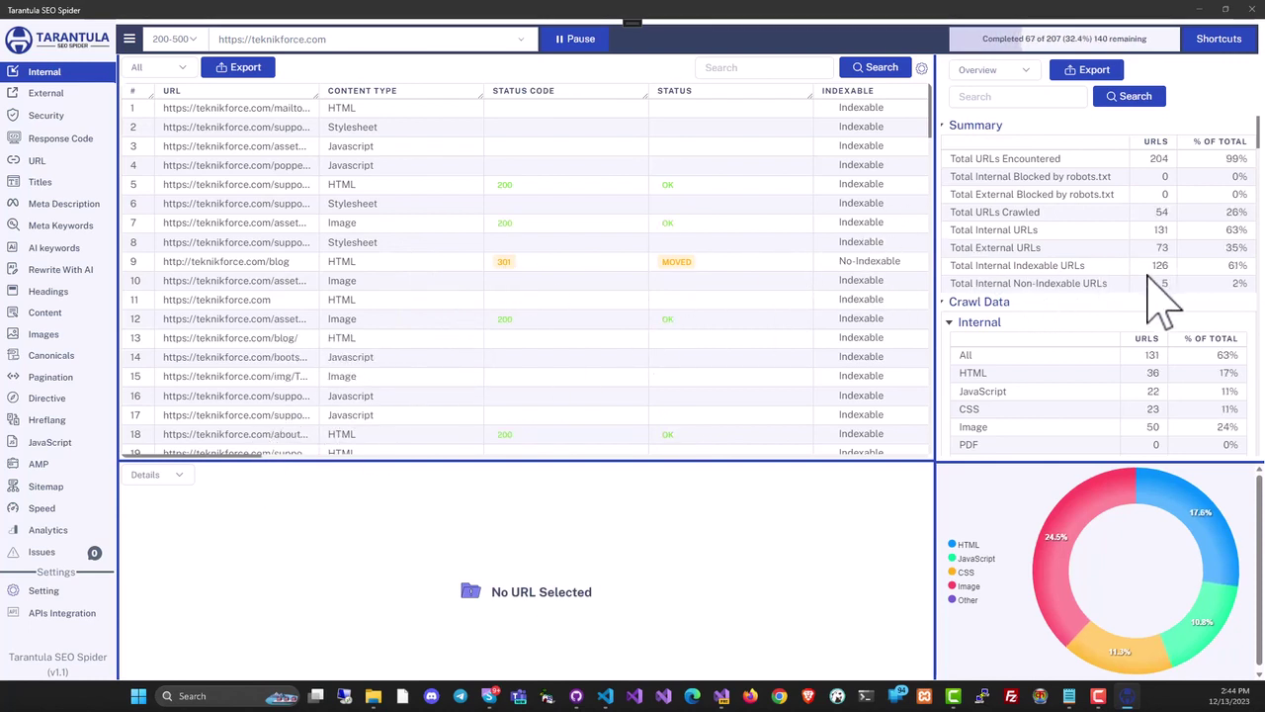
pyautogui.moveTo(931, 118); pyautogui.dragTo(941, 333)
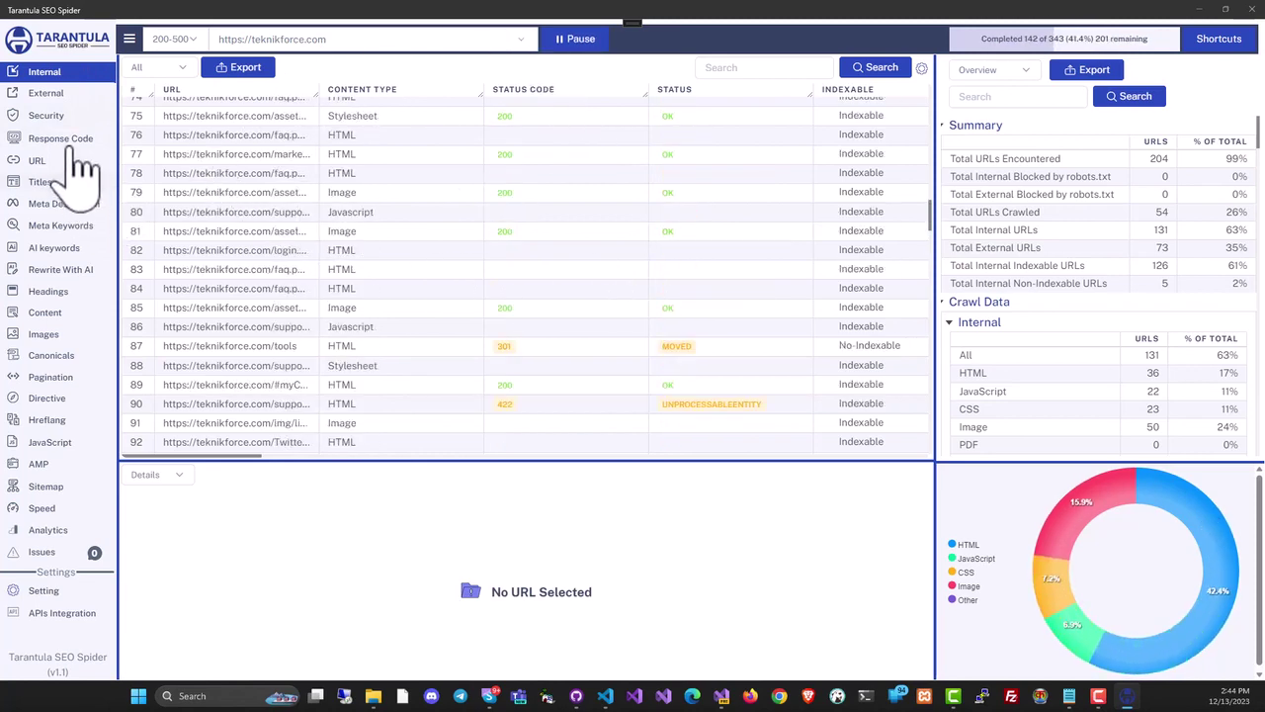
# Browse the External and Security reports and inspect the broken LinkedIn image returning 404.
pyautogui.click(59, 96)
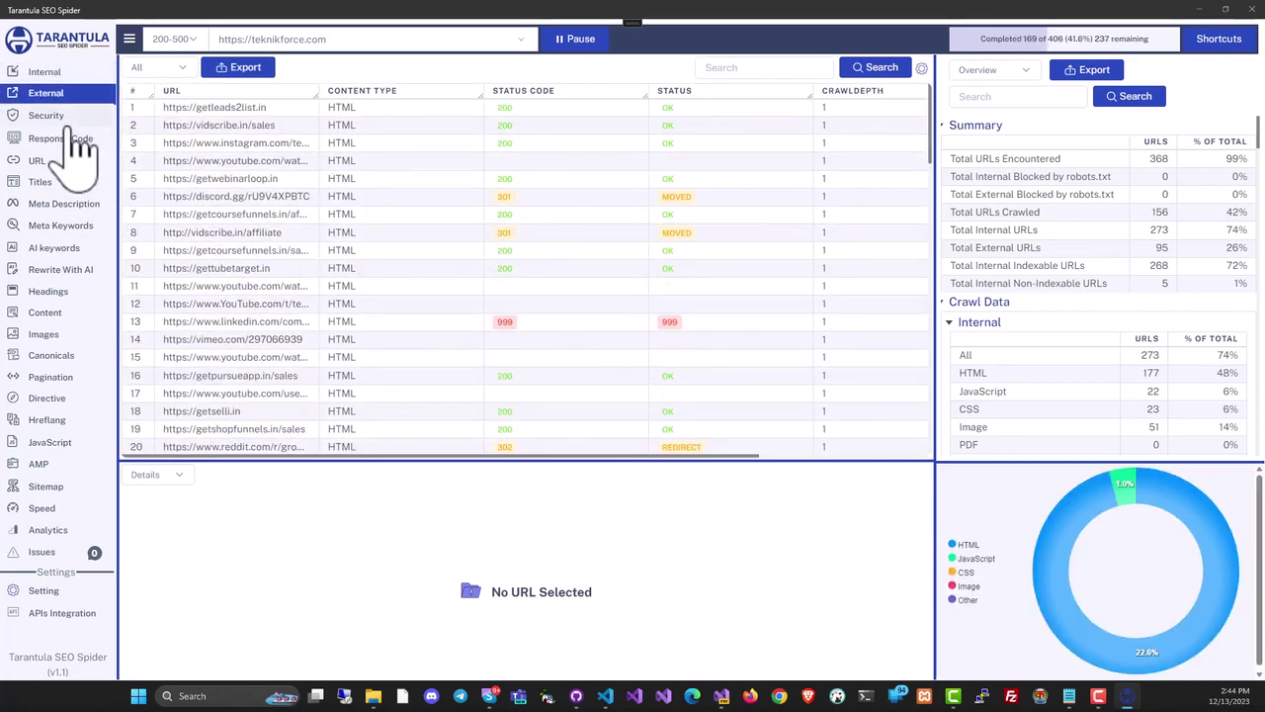
pyautogui.click(69, 116)
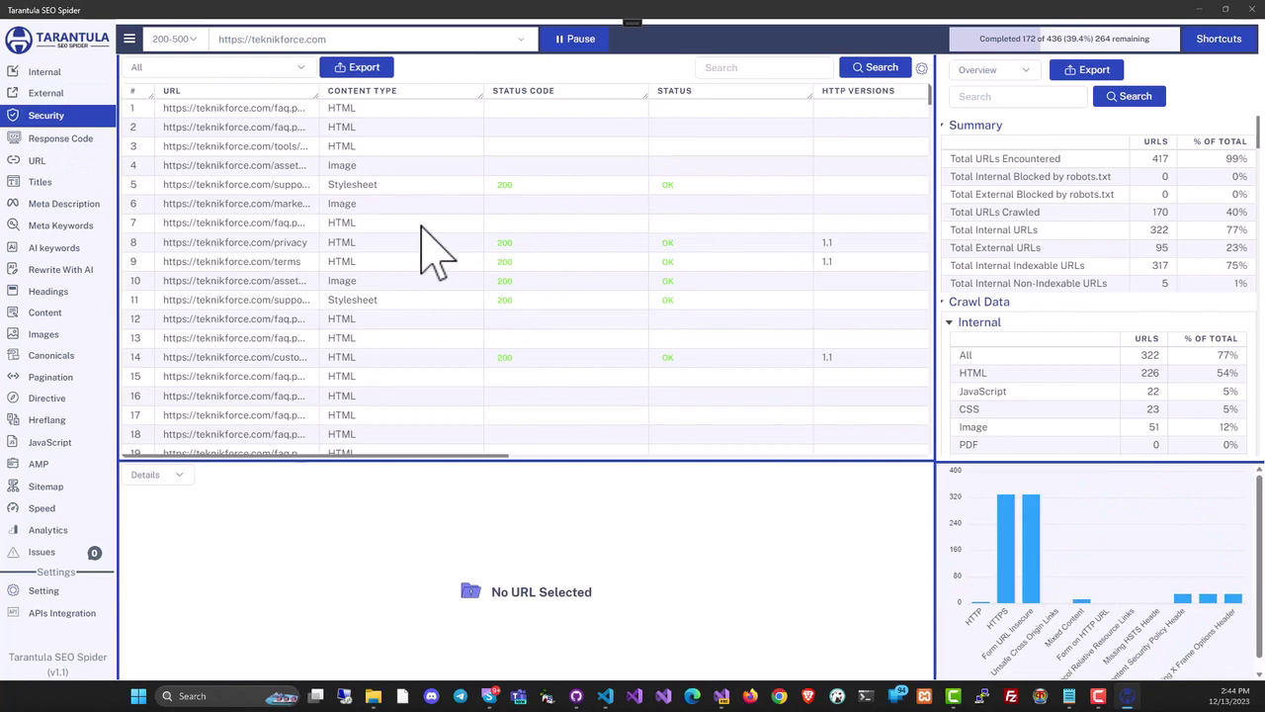
pyautogui.scroll(-5, 435, 252)
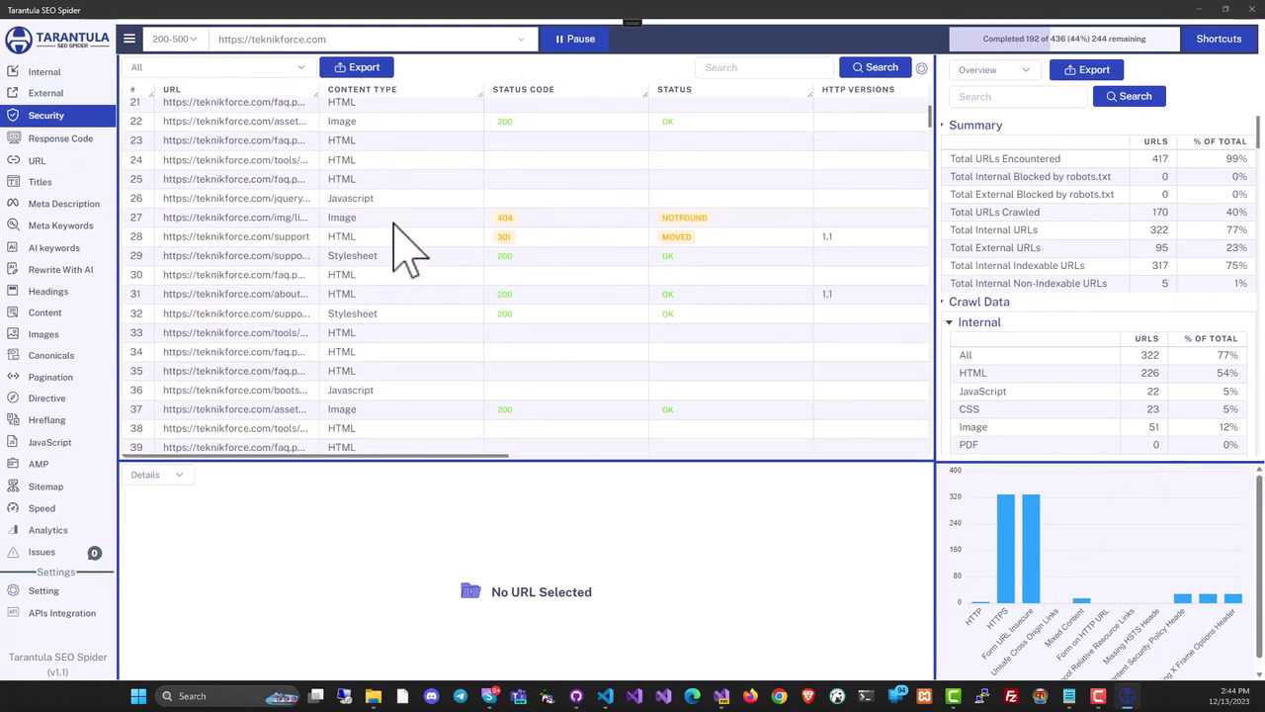
pyautogui.click(579, 218)
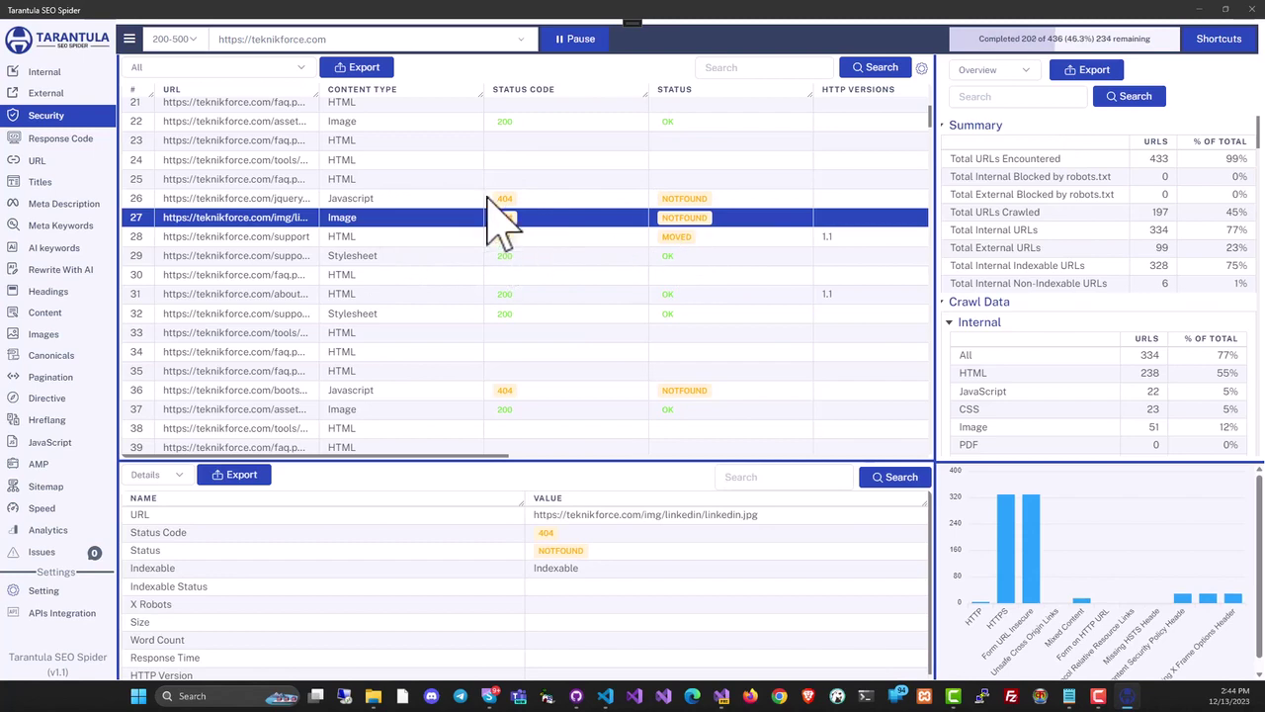
# Step through the Response Code and URL reports to Titles, viewing about and privacy page details.
pyautogui.click(79, 139)
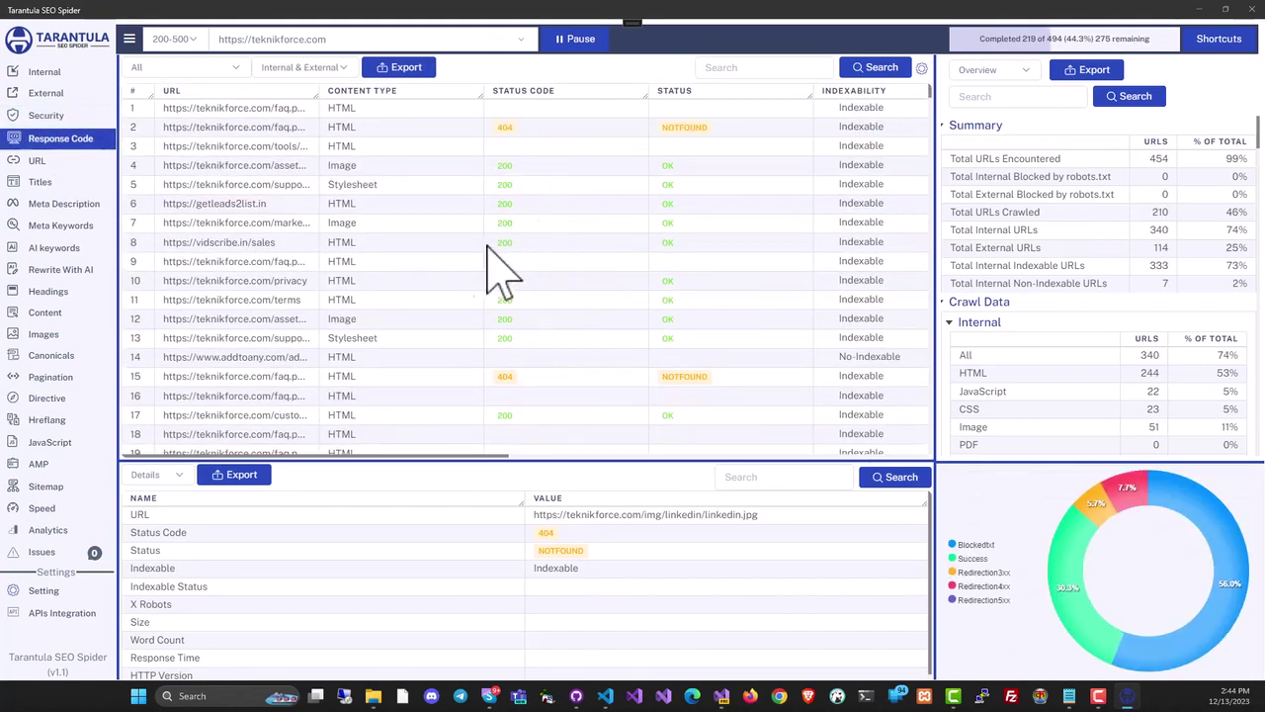
pyautogui.click(49, 161)
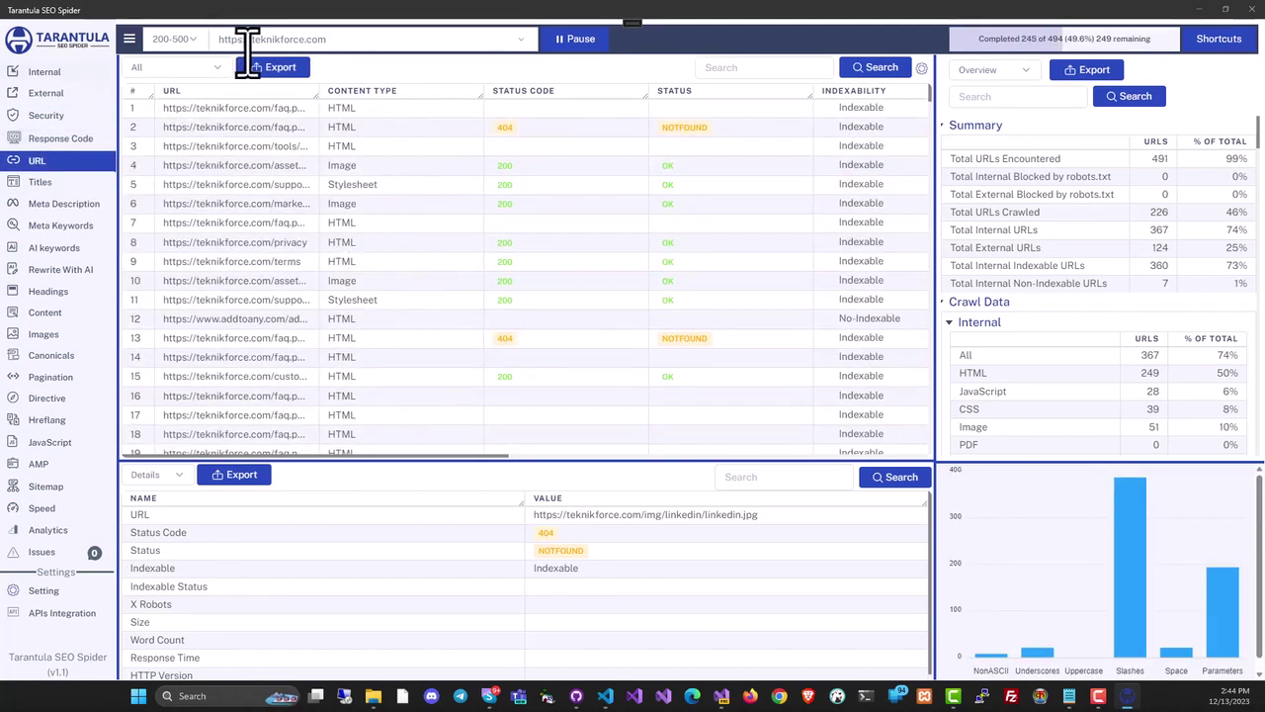
pyautogui.click(44, 183)
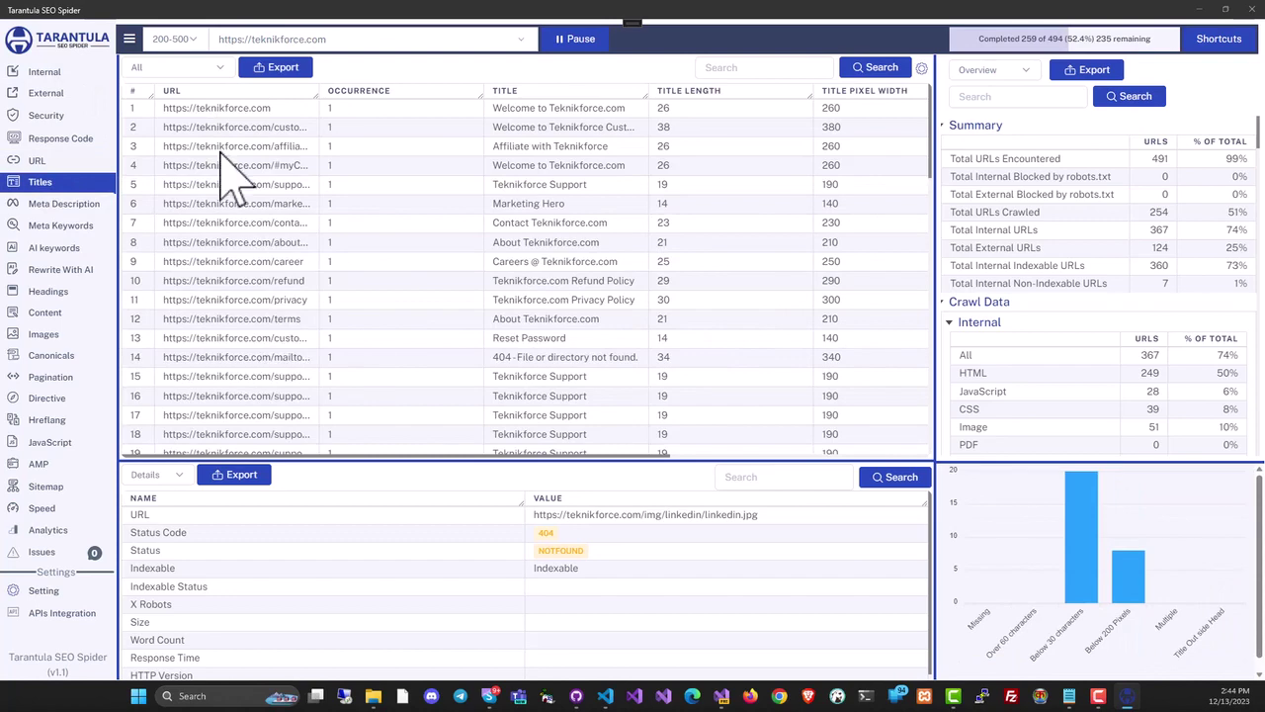
pyautogui.moveTo(292, 456); pyautogui.dragTo(285, 374)
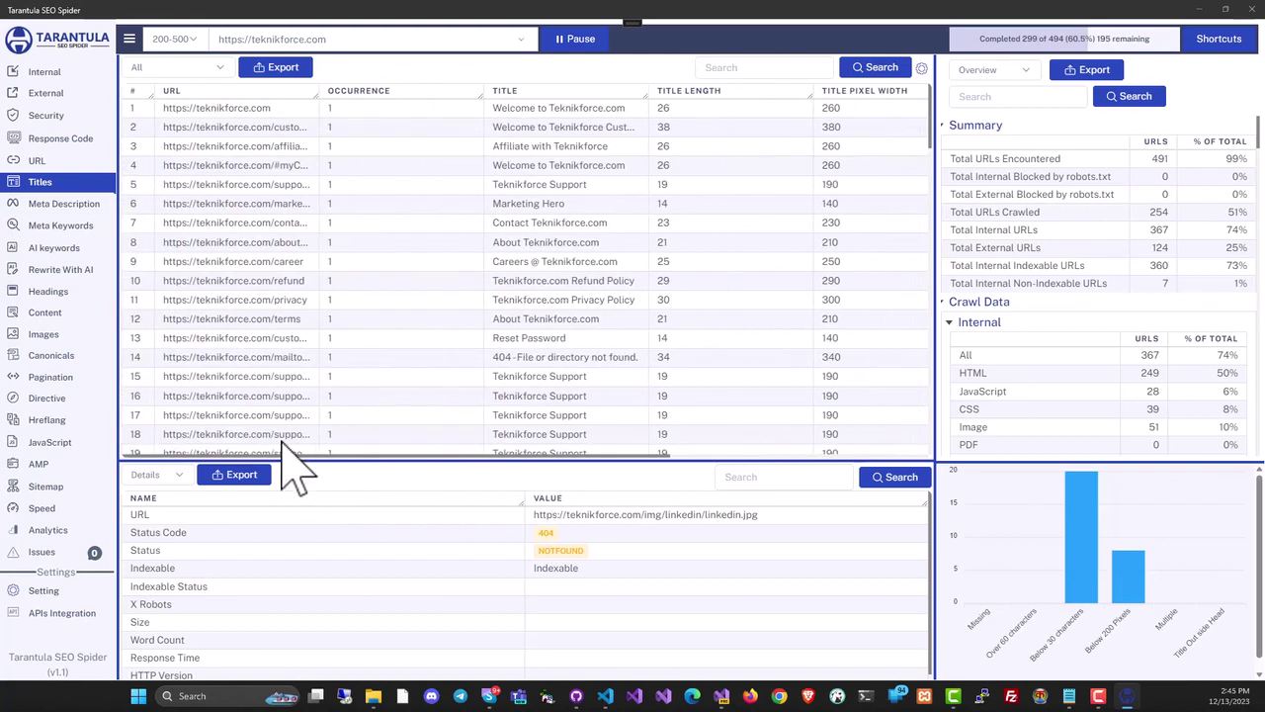
pyautogui.scroll(-2, 583, 213)
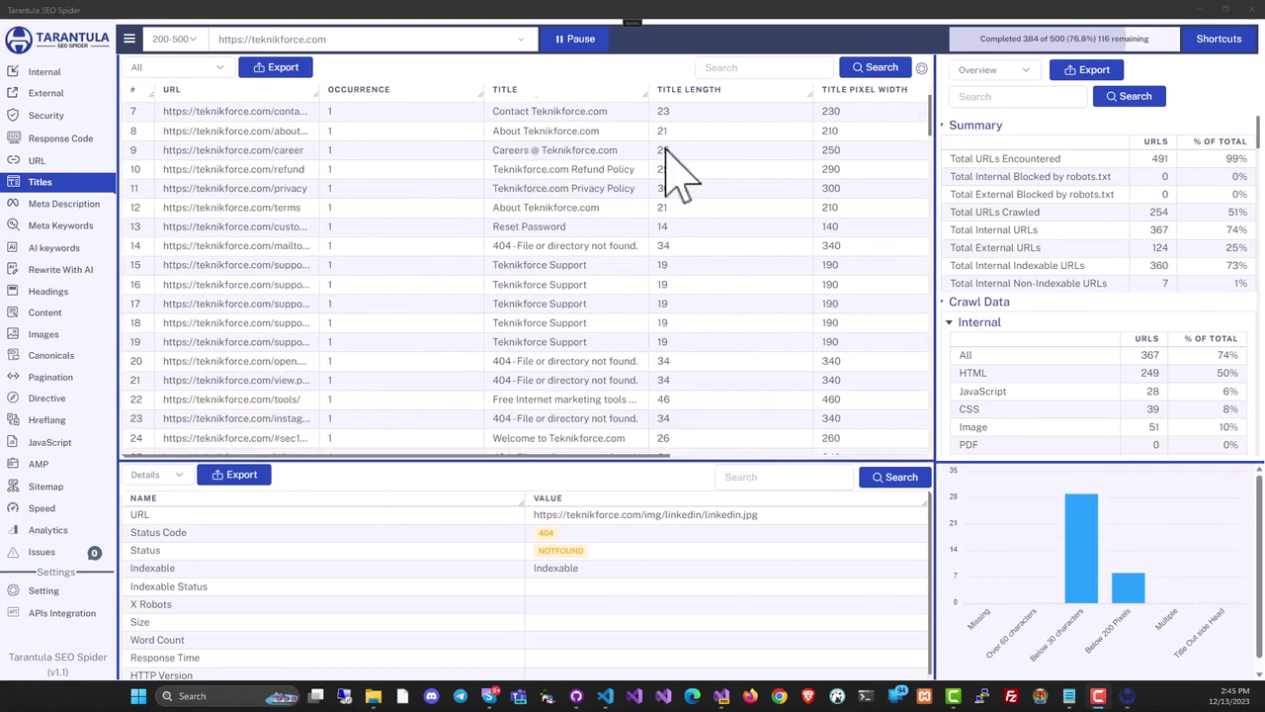
pyautogui.click(678, 130)
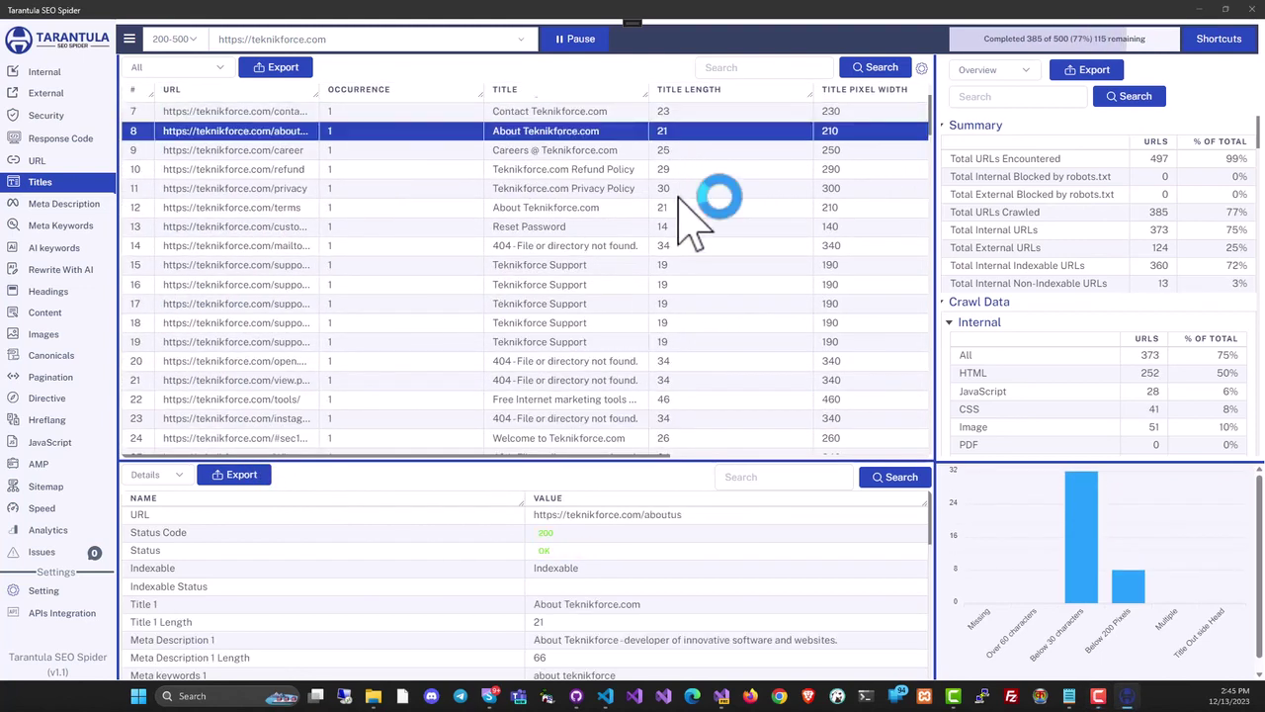
pyautogui.click(633, 190)
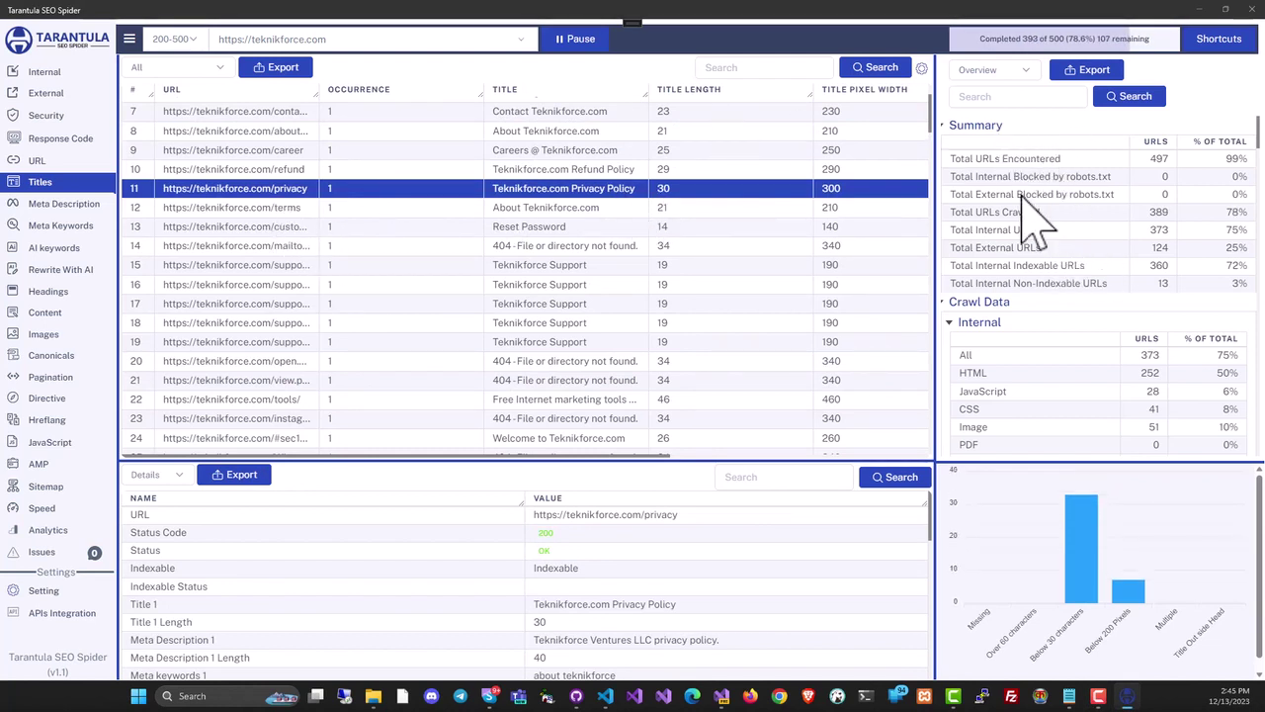
# Switch the right panel to Issues and list pages for Form on HTTP URL, then Missing HSTS Header.
pyautogui.click(1032, 71)
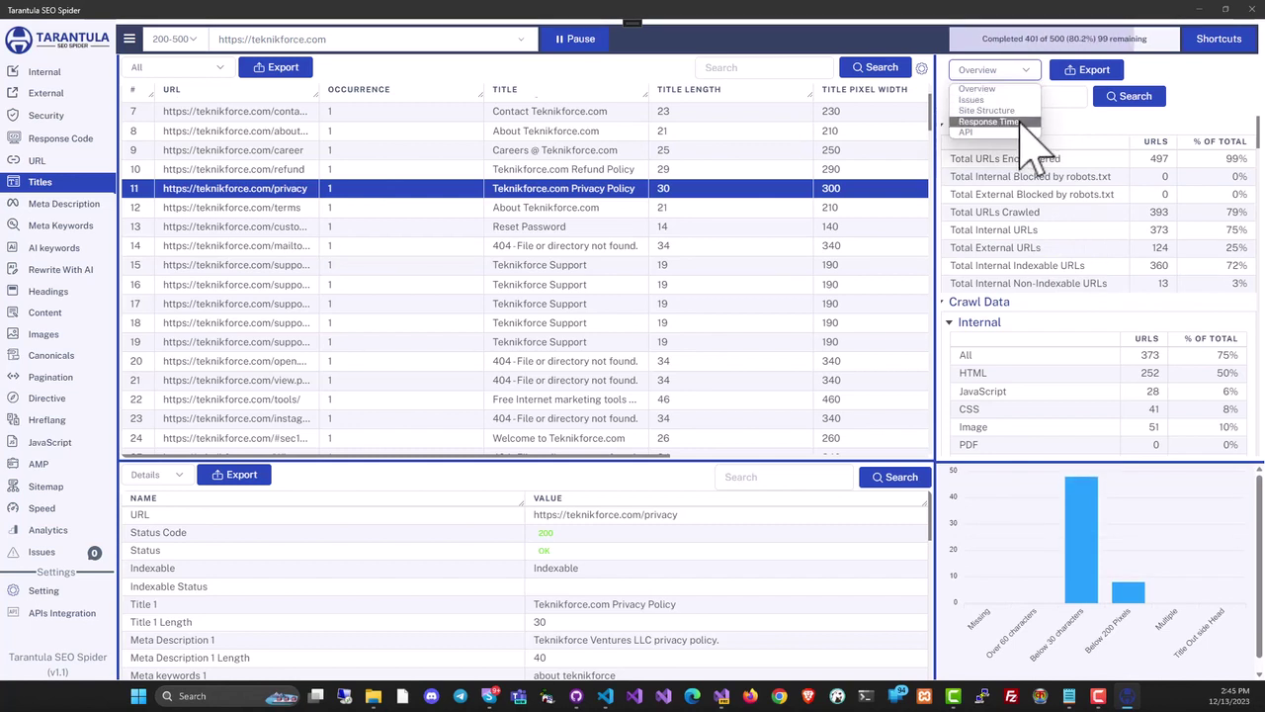
pyautogui.click(1018, 109)
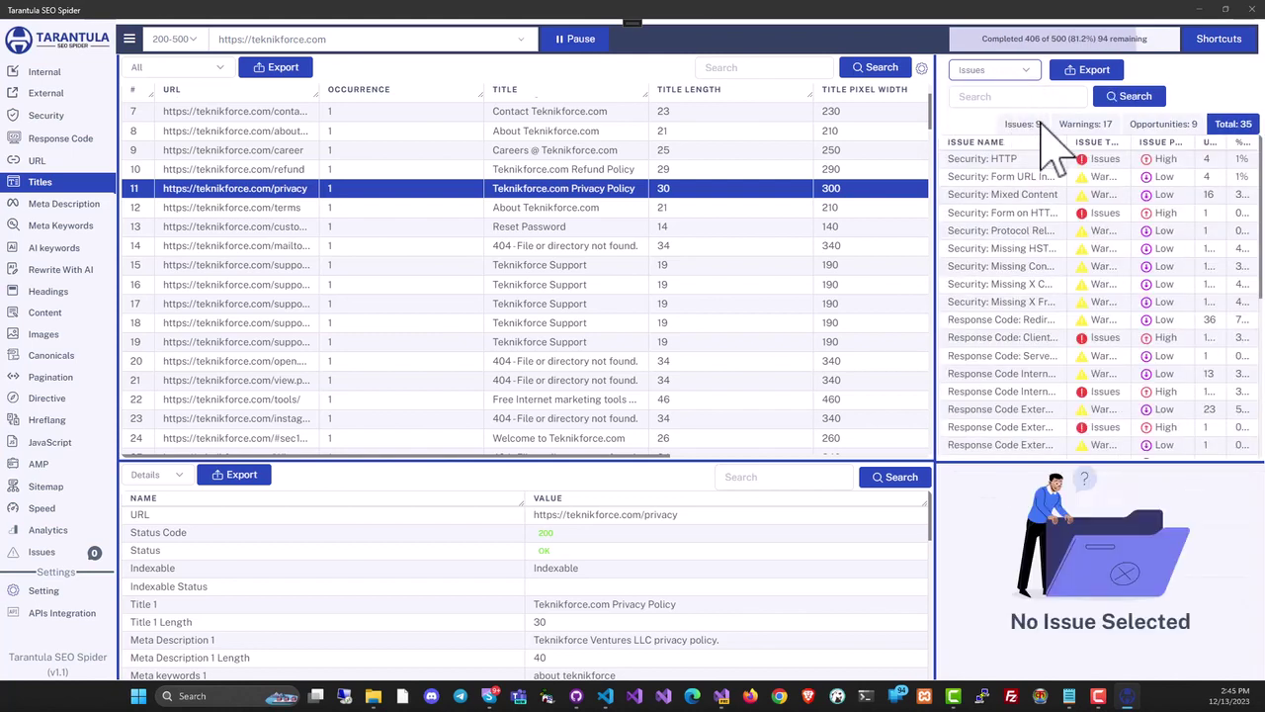
pyautogui.moveTo(1262, 202)
pyautogui.mouseDown()
pyautogui.moveTo(1251, 381)
pyautogui.moveTo(1263, 189)
pyautogui.mouseUp()
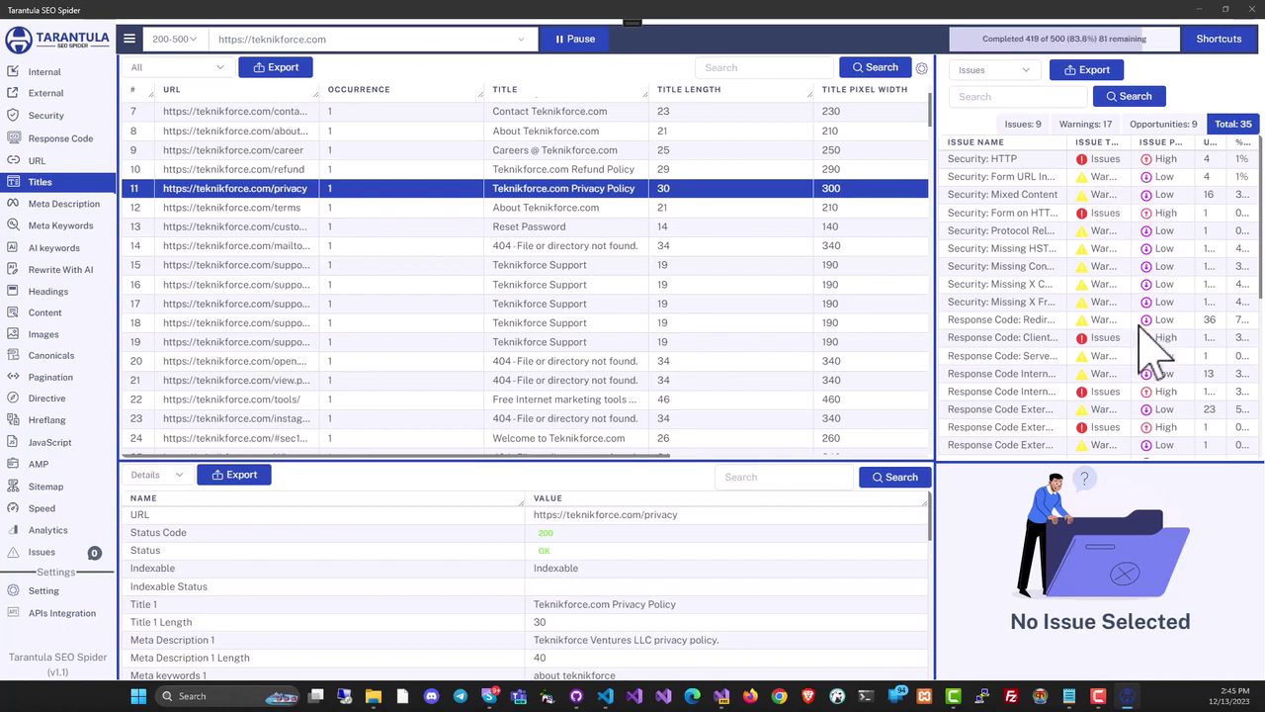
pyautogui.click(1033, 213)
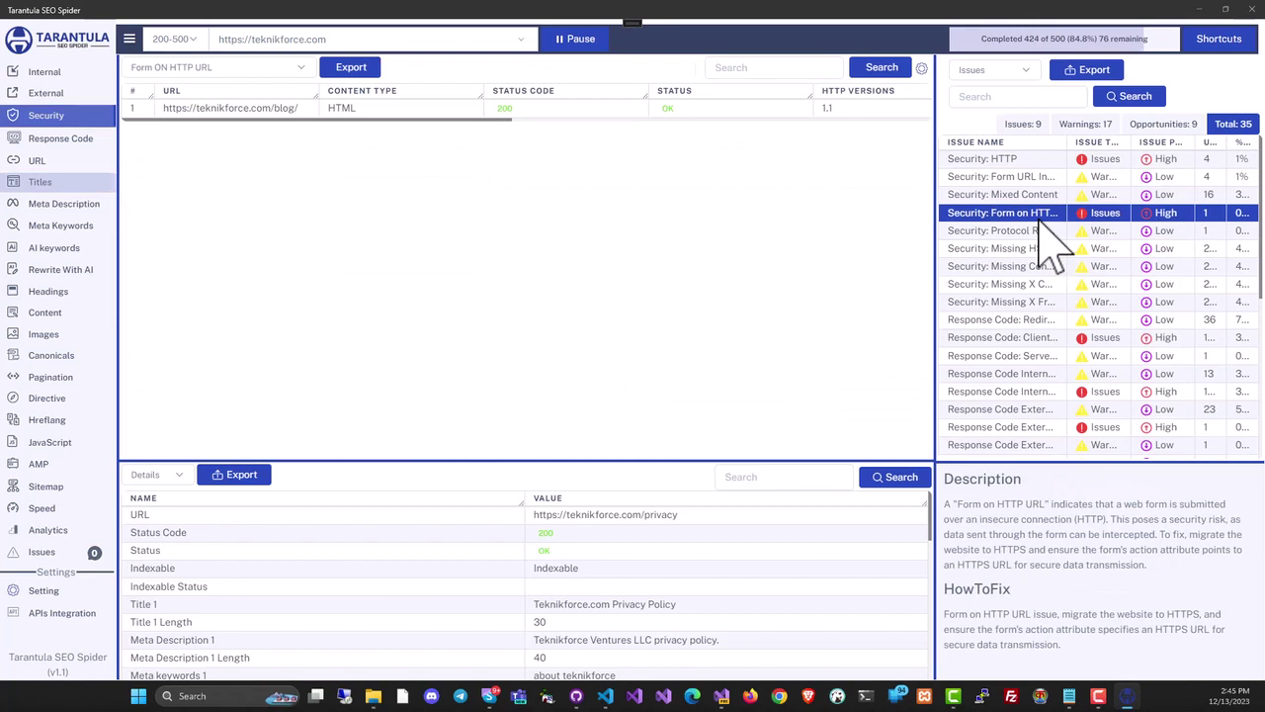
pyautogui.click(1018, 251)
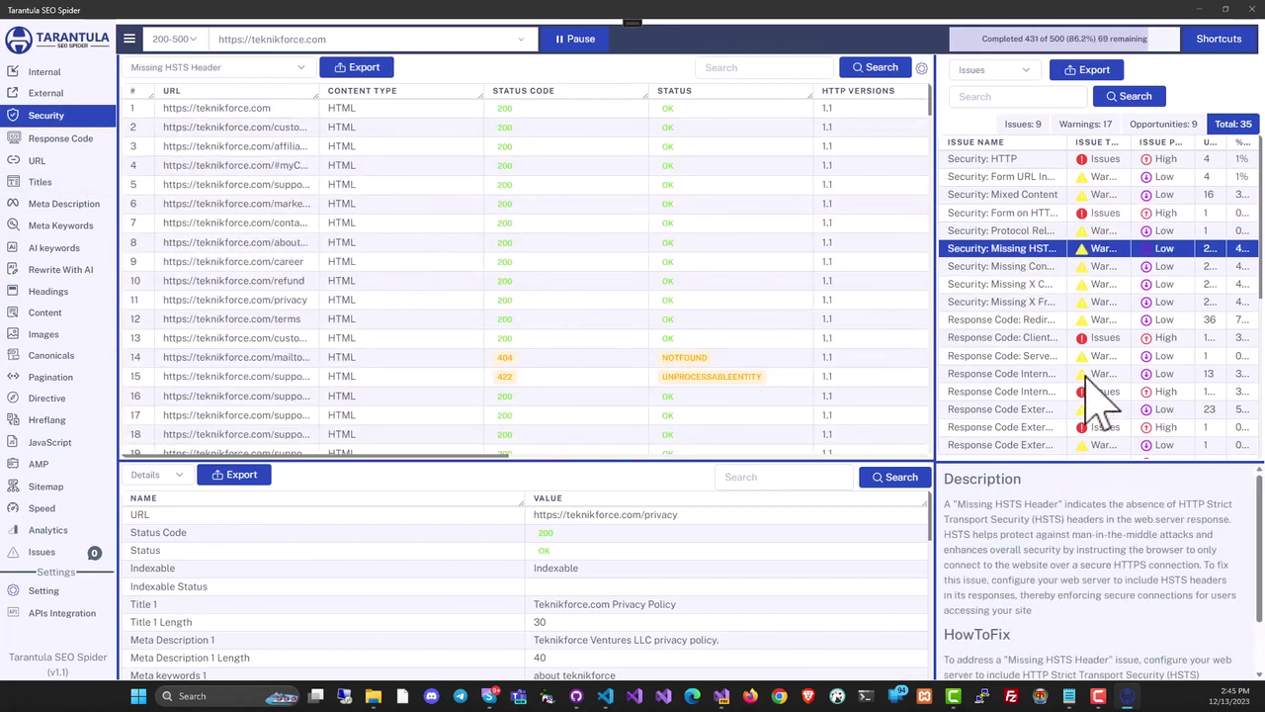
# Review the customer area page in Meta Description, then show the Meta Keywords report.
pyautogui.click(59, 204)
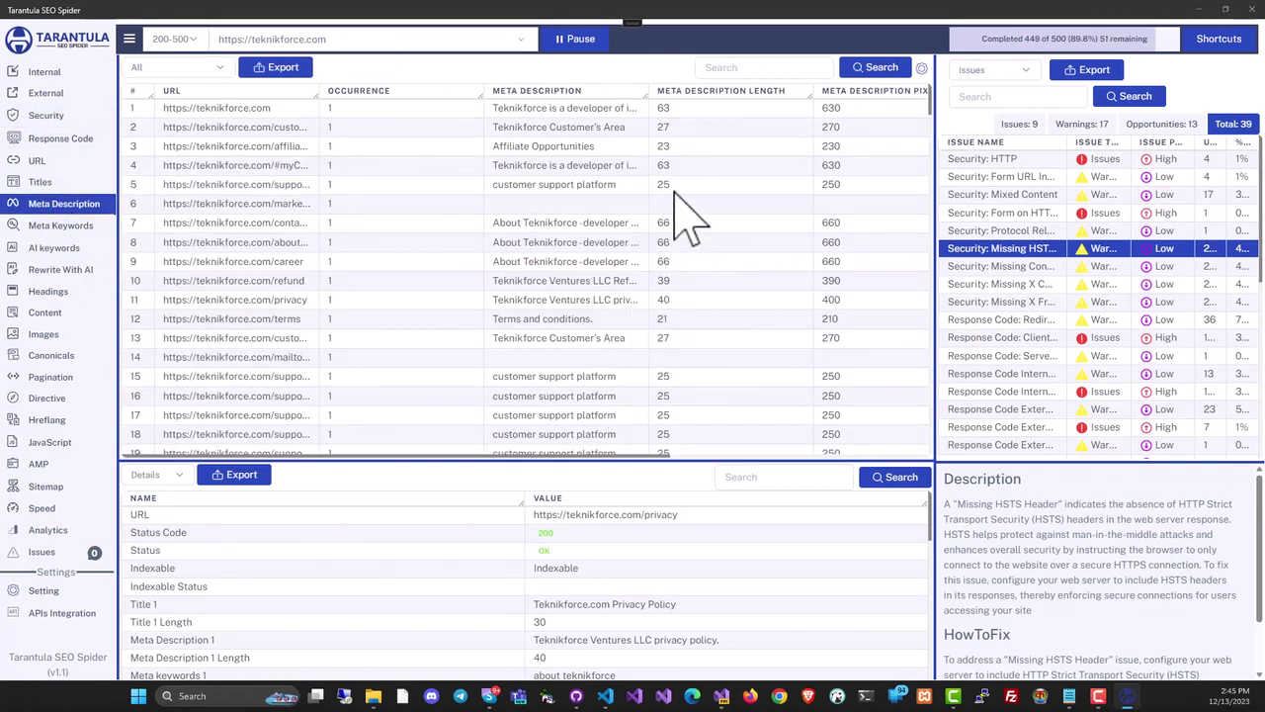
pyautogui.moveTo(655, 460); pyautogui.dragTo(550, 458)
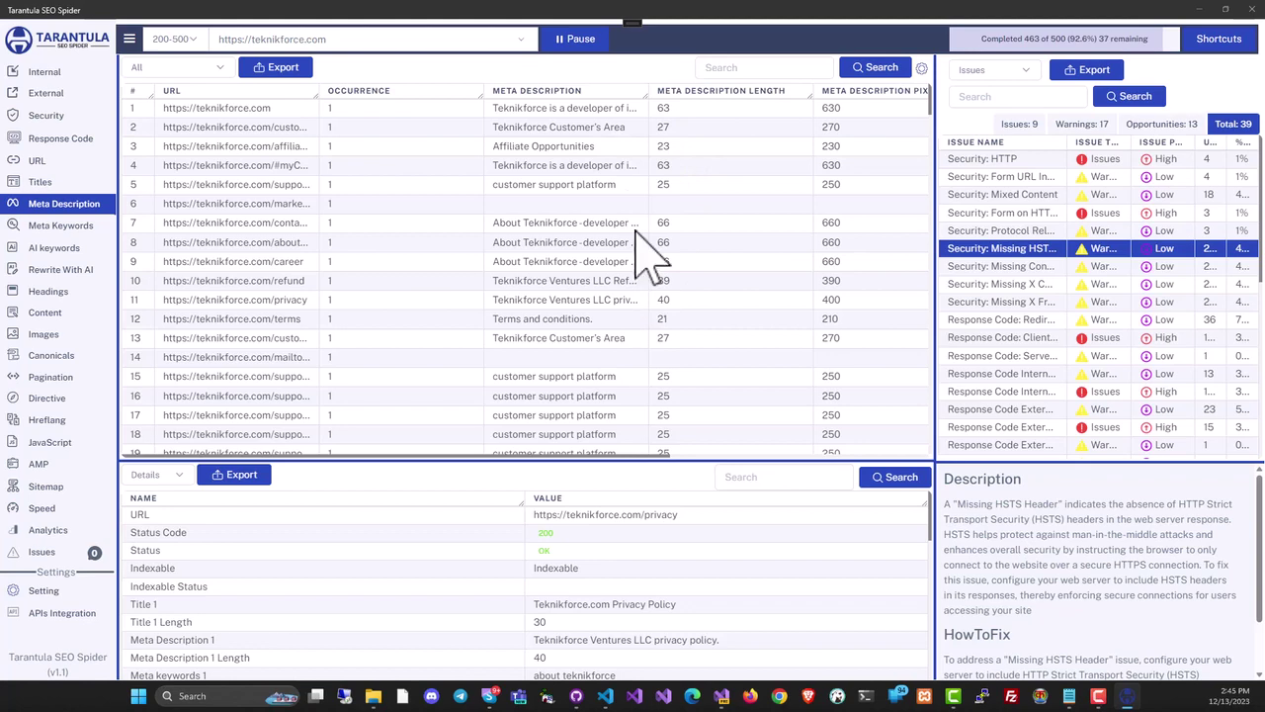
pyautogui.click(609, 130)
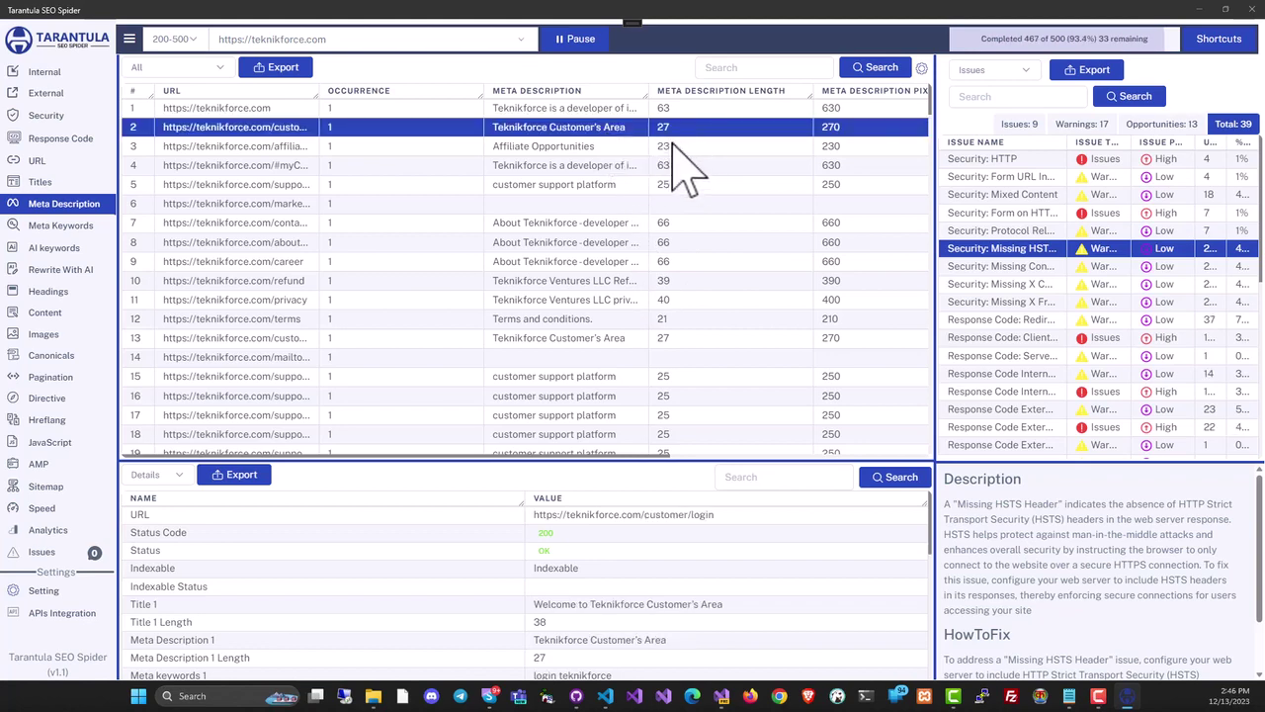
pyautogui.click(60, 225)
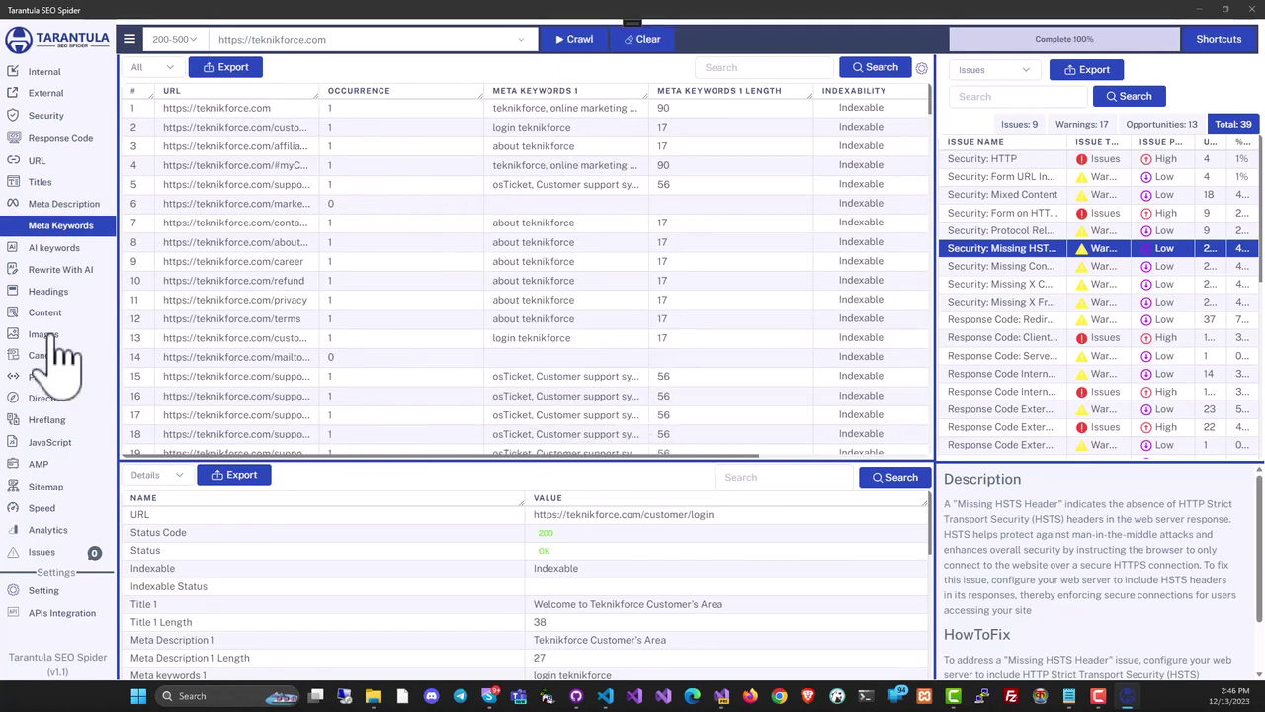
# In AI keywords, widen the URL column and generate keywords for the nichetarget-reaper page.
pyautogui.click(80, 253)
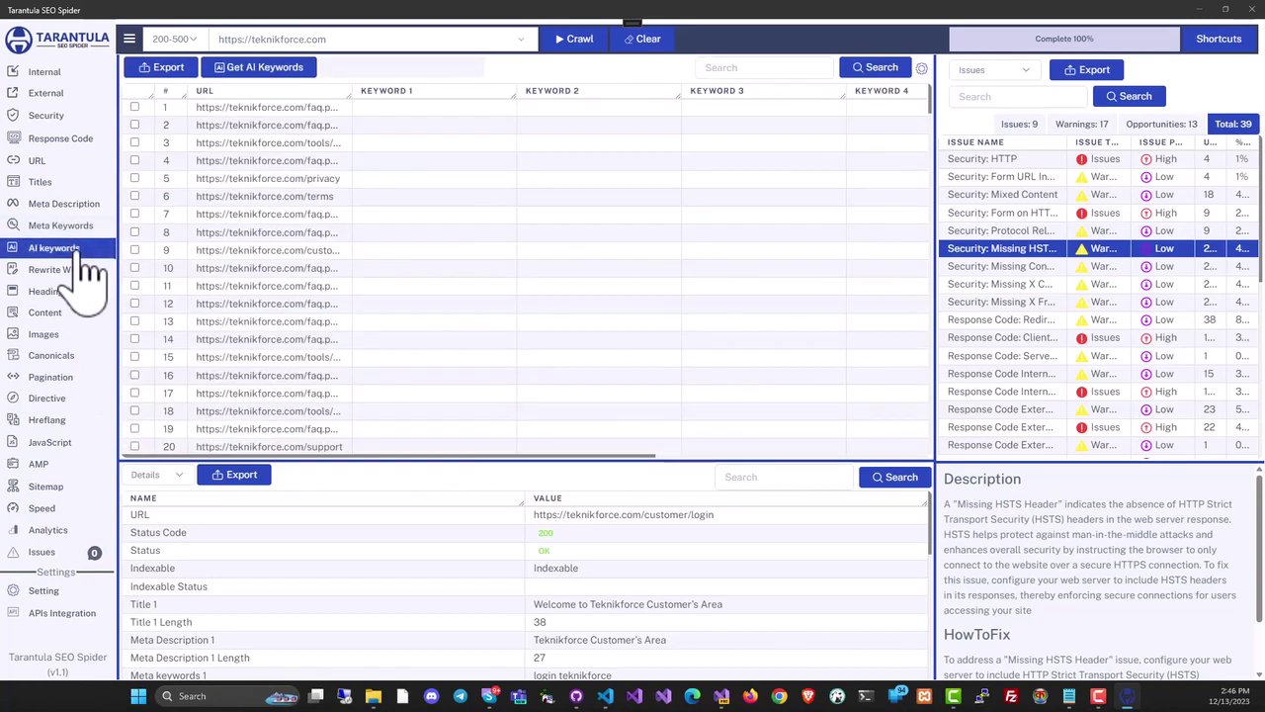
pyautogui.moveTo(326, 87); pyautogui.dragTo(444, 164)
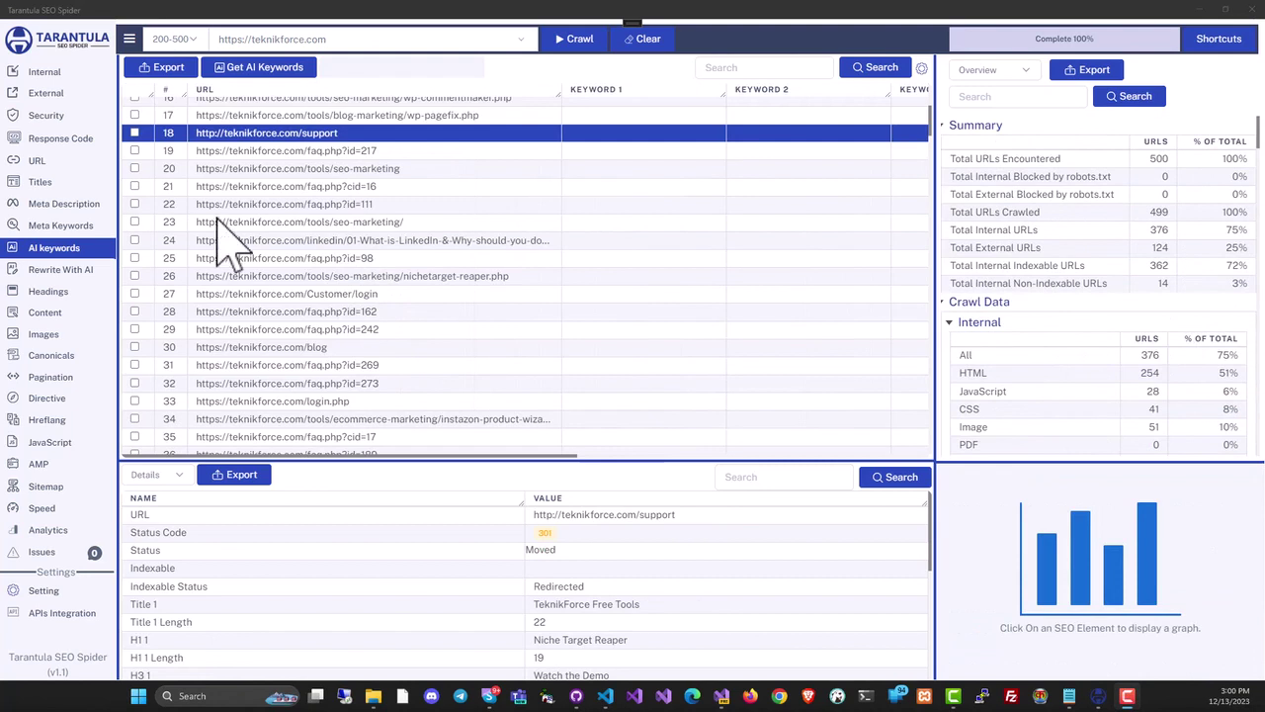
pyautogui.click(357, 282)
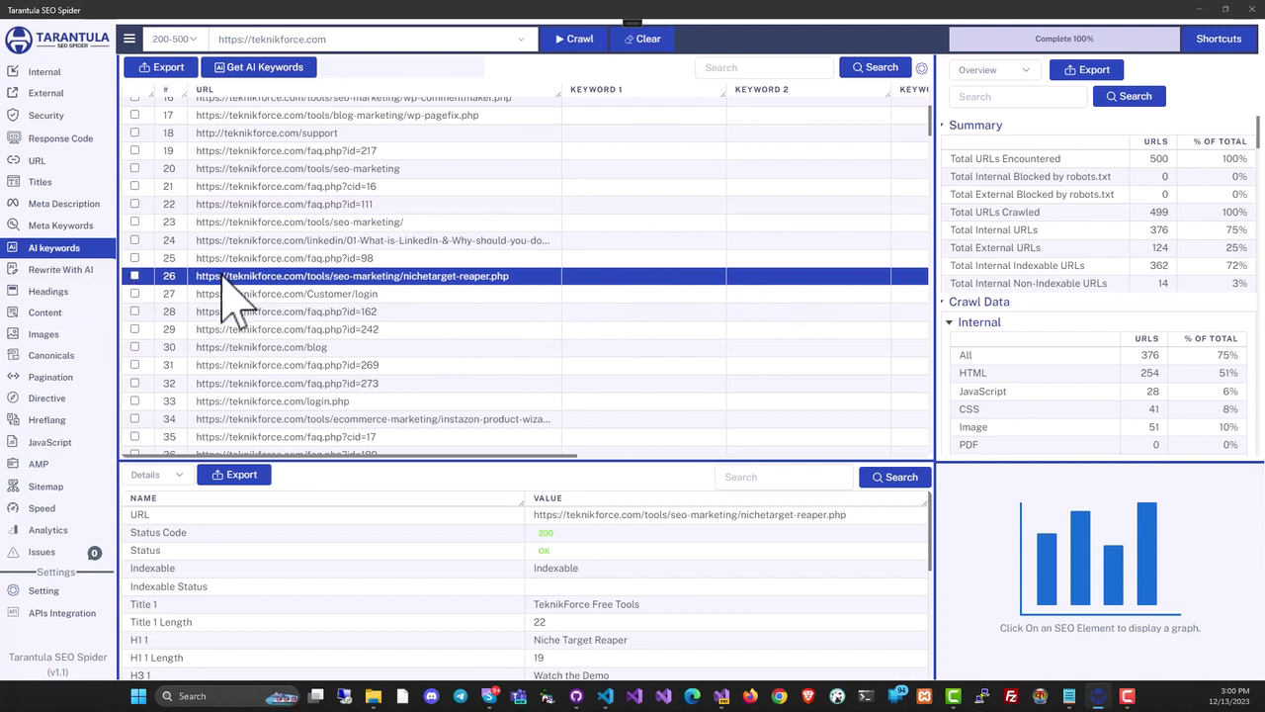
pyautogui.click(135, 276)
pyautogui.click(264, 70)
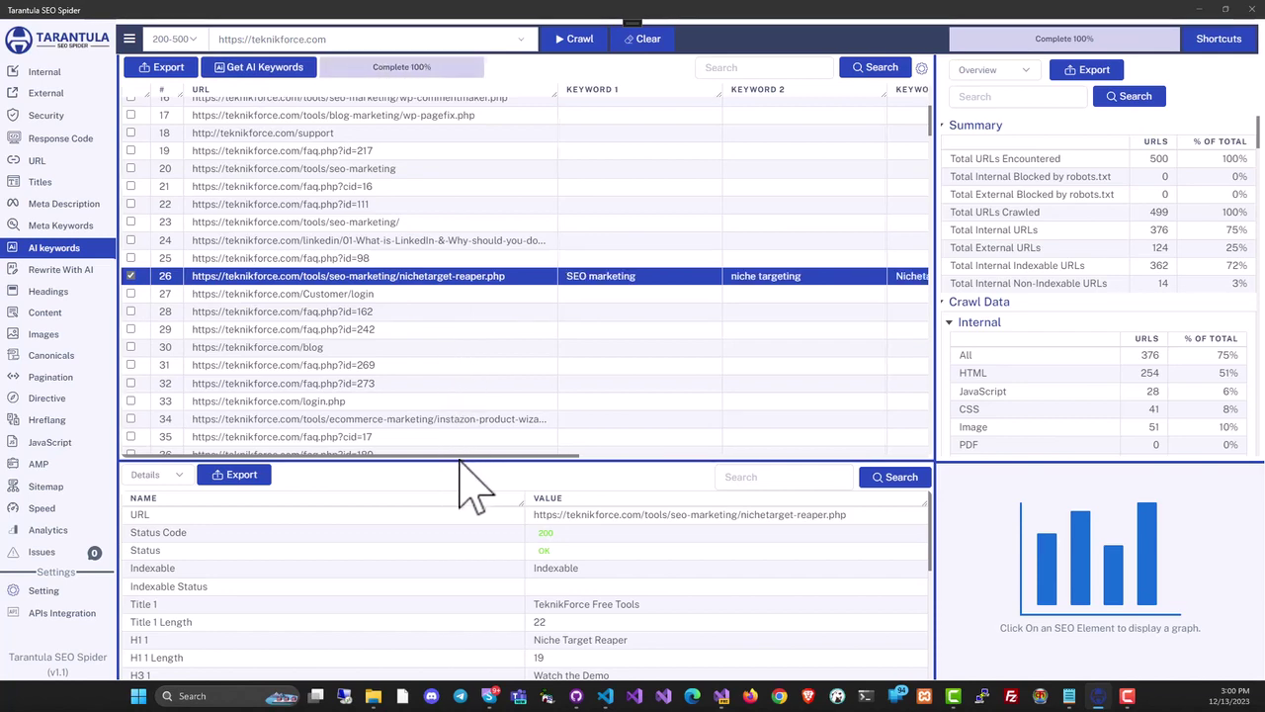
pyautogui.moveTo(454, 456); pyautogui.dragTo(435, 473)
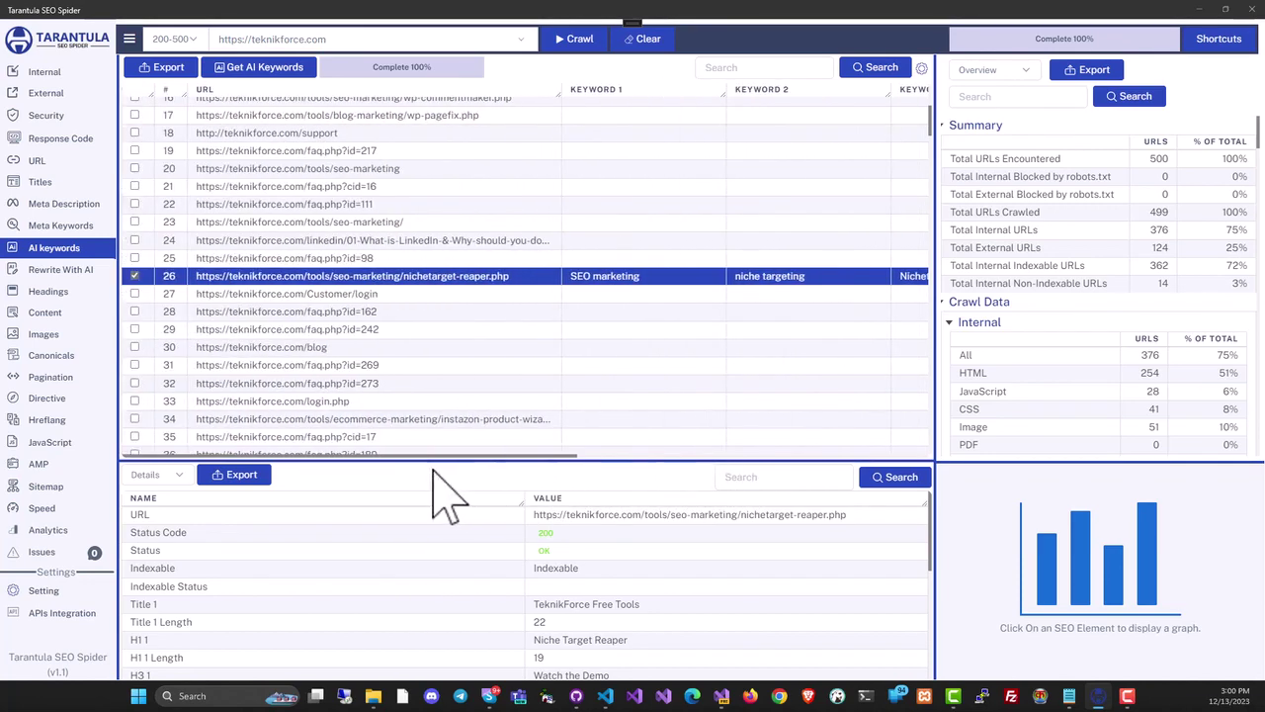
# Generate AI keywords for the instazon-product-wizard and wp-optin-jeet pages and view the keyword columns.
pyautogui.scroll(-1, 427, 336)
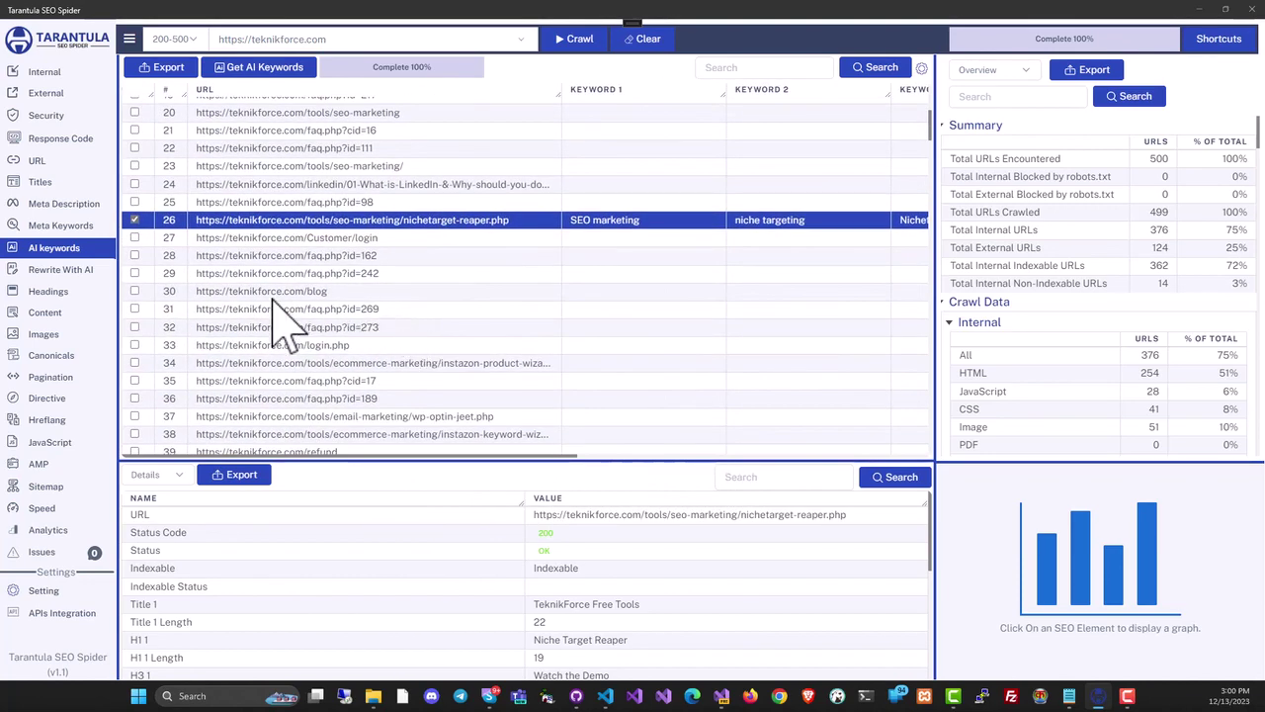
pyautogui.scroll(-1, 280, 316)
pyautogui.click(336, 323)
pyautogui.press('Up')
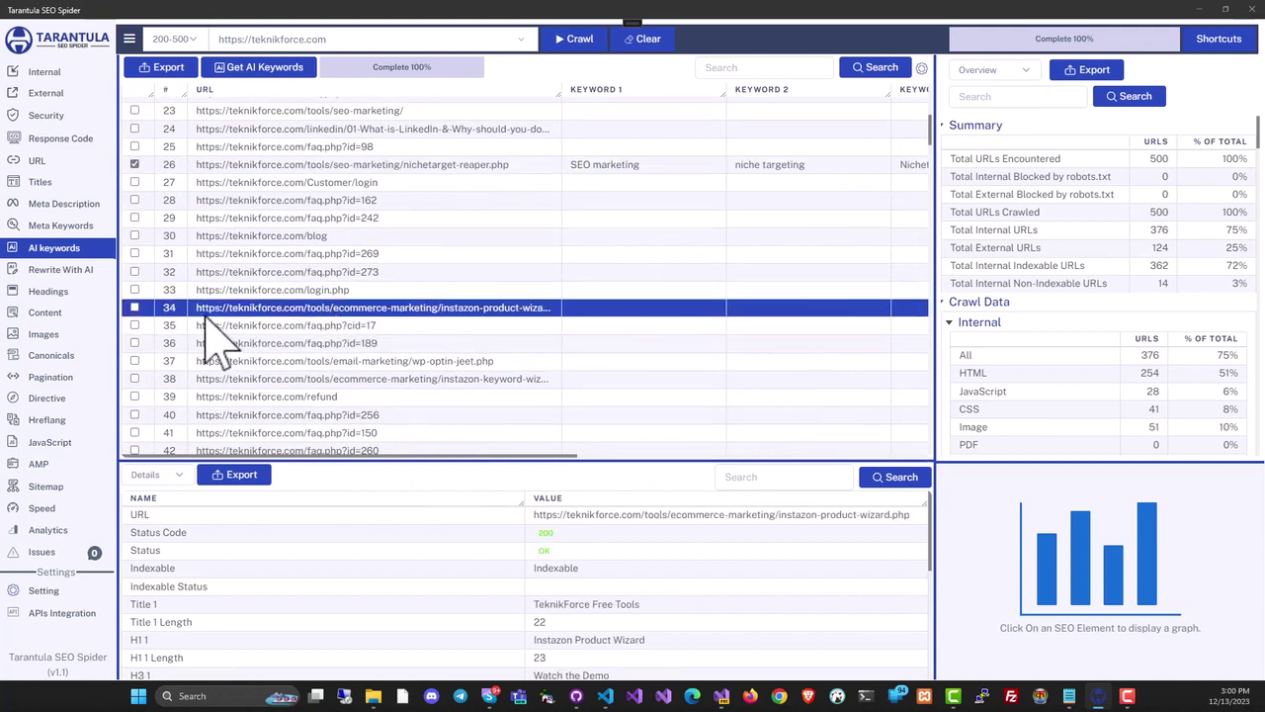
pyautogui.click(134, 307)
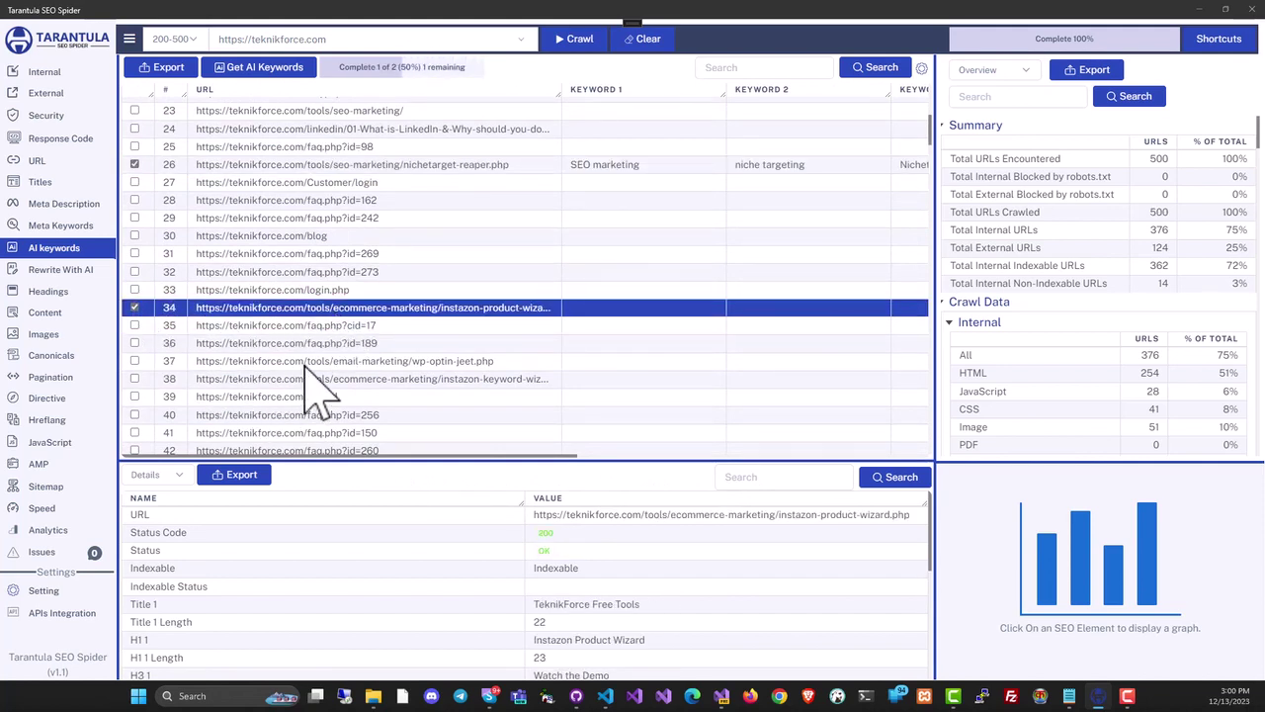
pyautogui.click(307, 363)
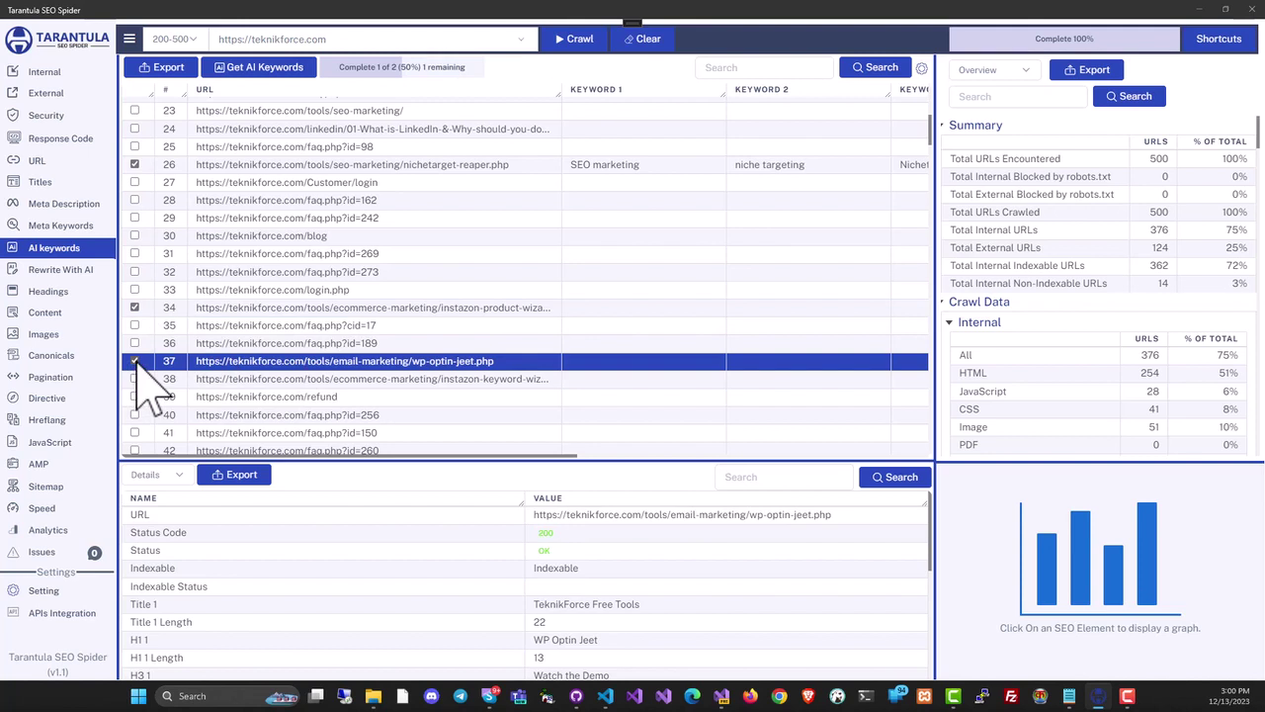
pyautogui.click(284, 79)
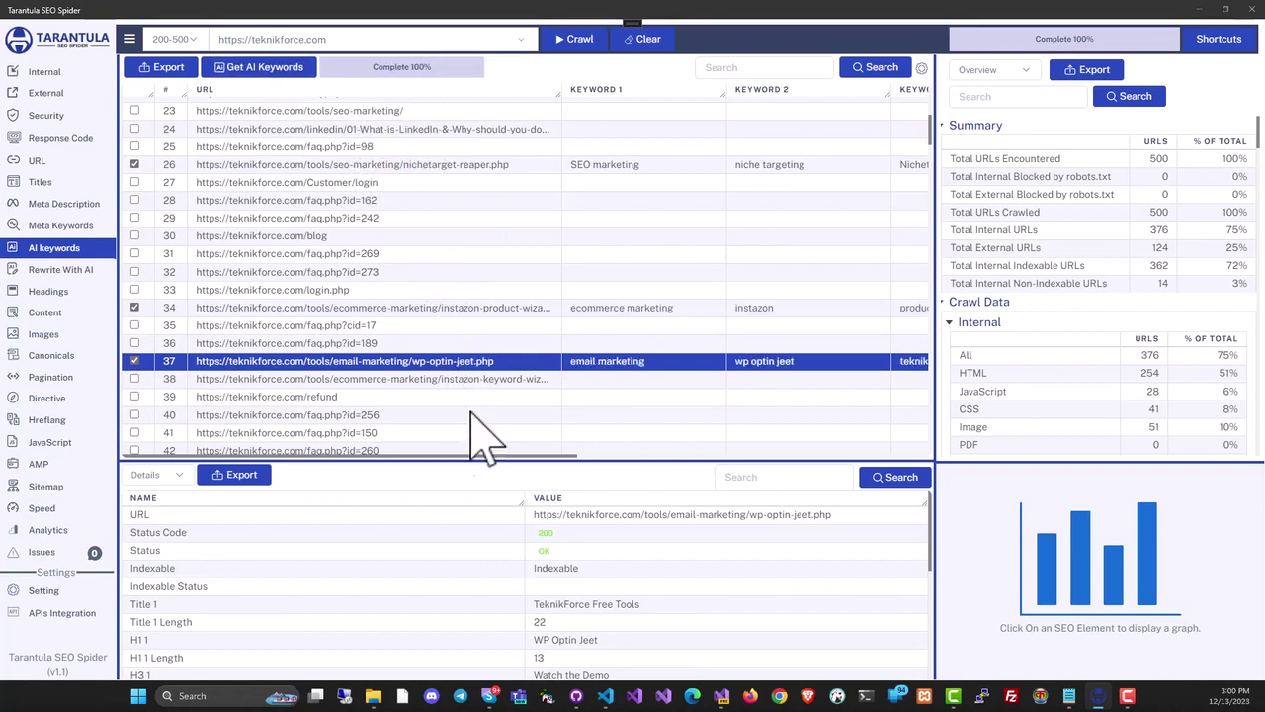
pyautogui.moveTo(478, 457); pyautogui.dragTo(421, 457)
# Generate an AI rewrite of seo-harvester.php, review the article, and copy it to the clipboard.
pyautogui.click(79, 271)
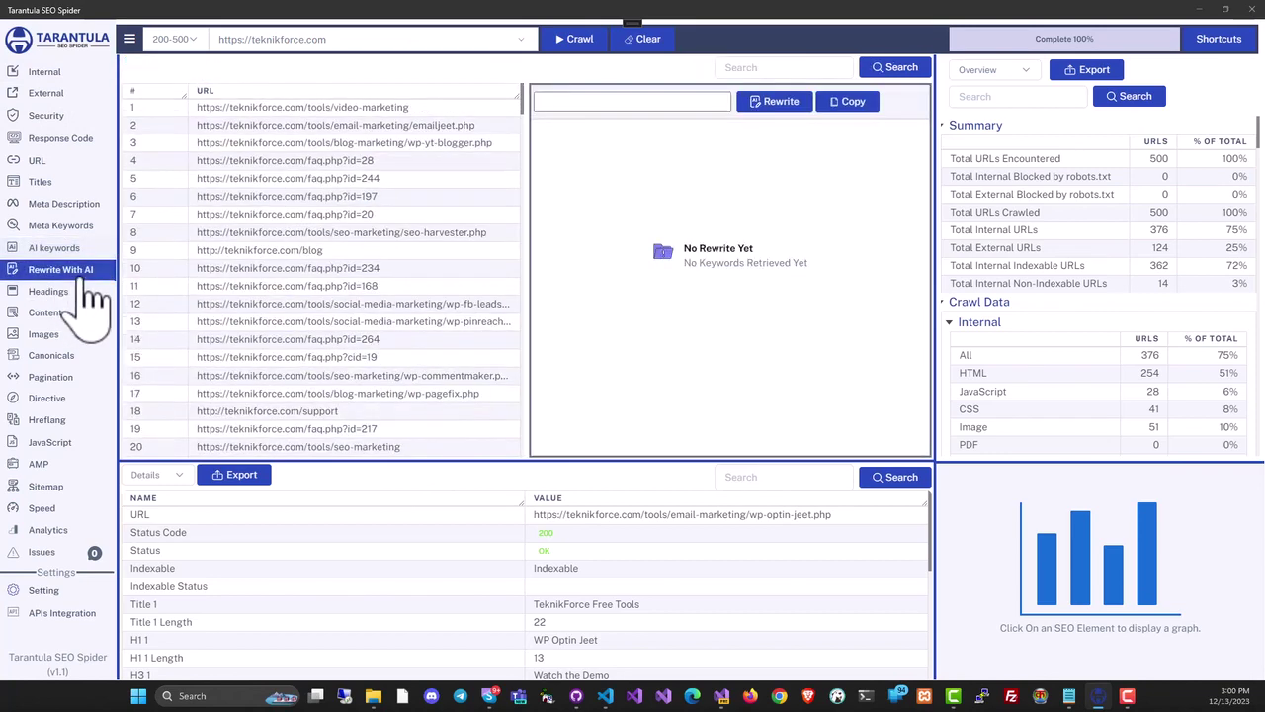
pyautogui.click(407, 237)
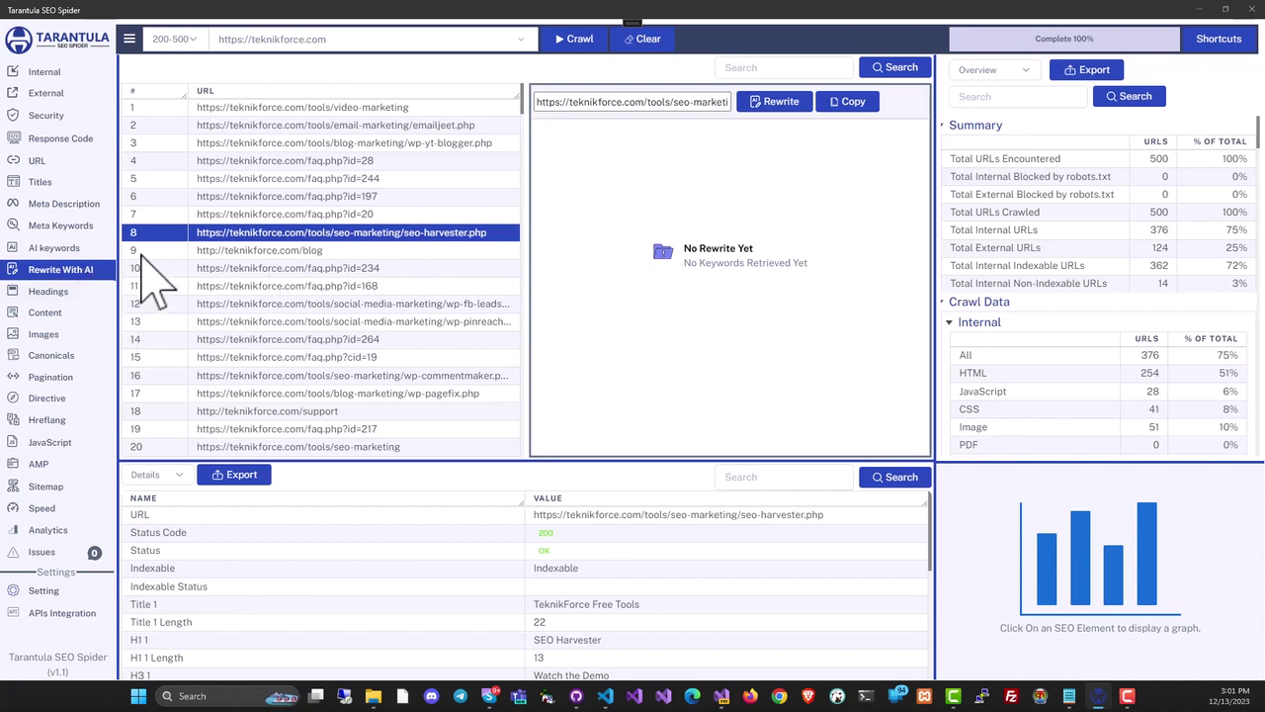
pyautogui.click(788, 124)
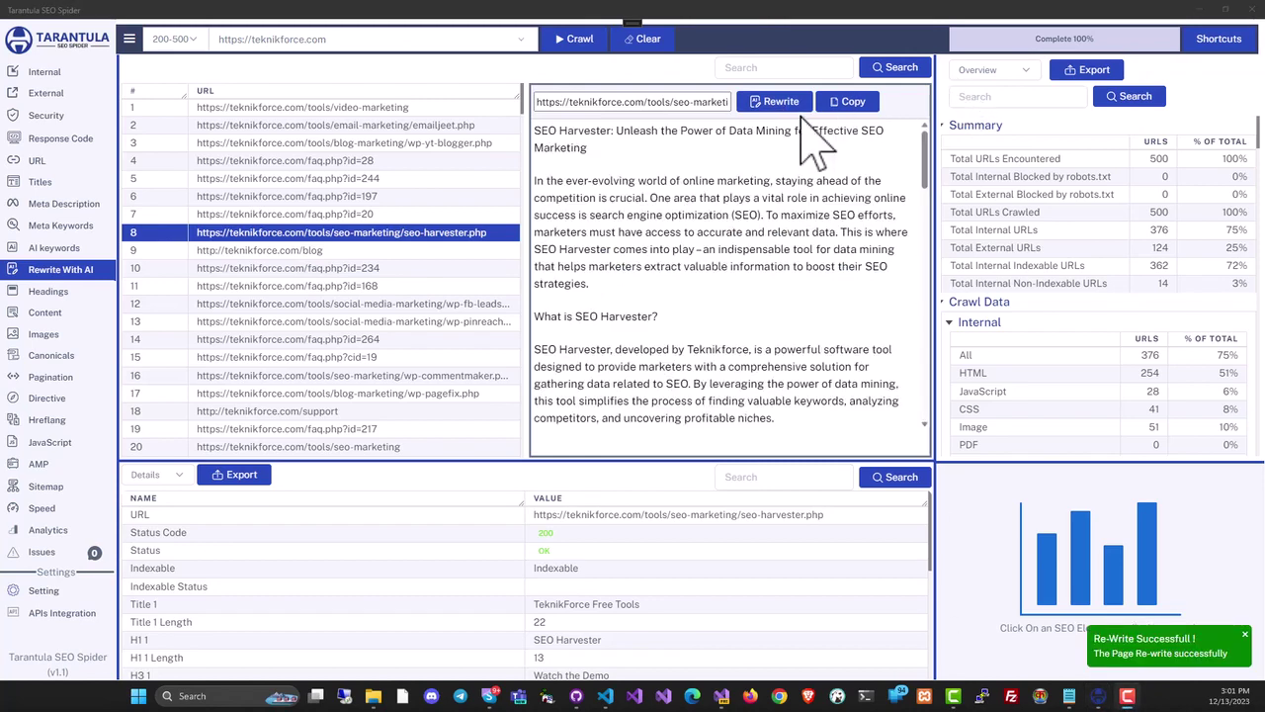
pyautogui.scroll(-10, 885, 237)
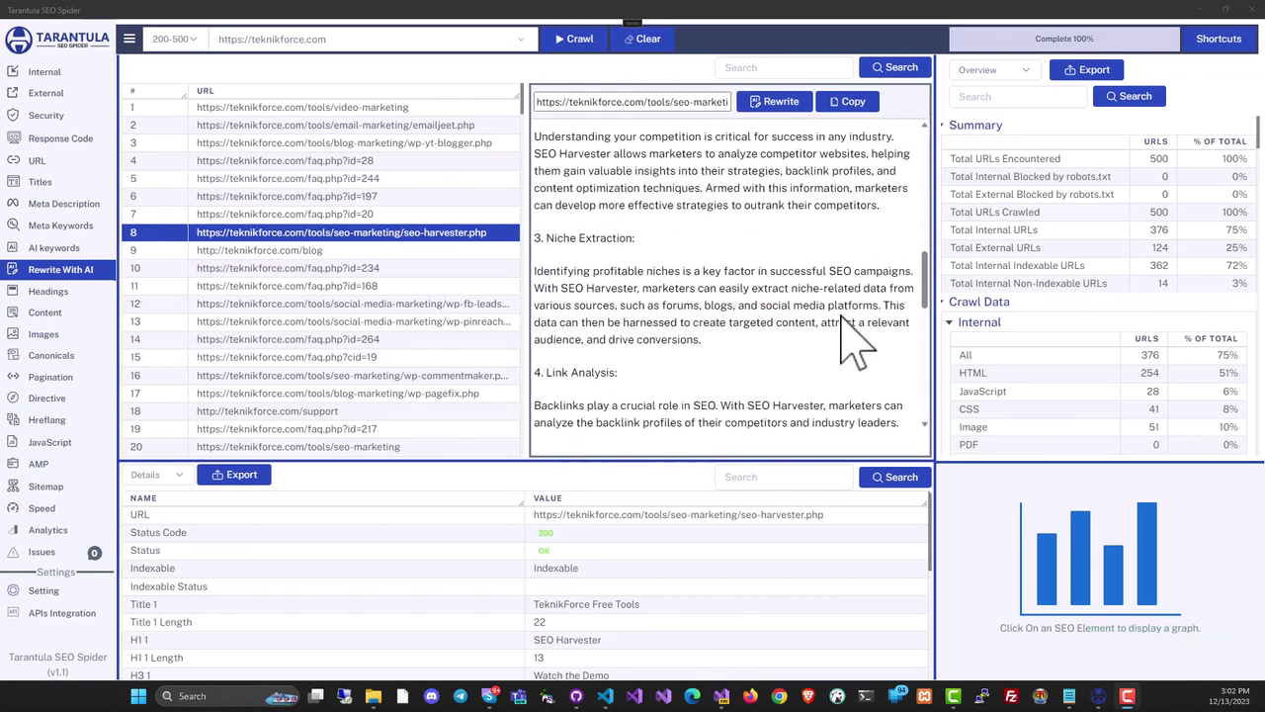
pyautogui.scroll(10, 840, 334)
pyautogui.click(852, 102)
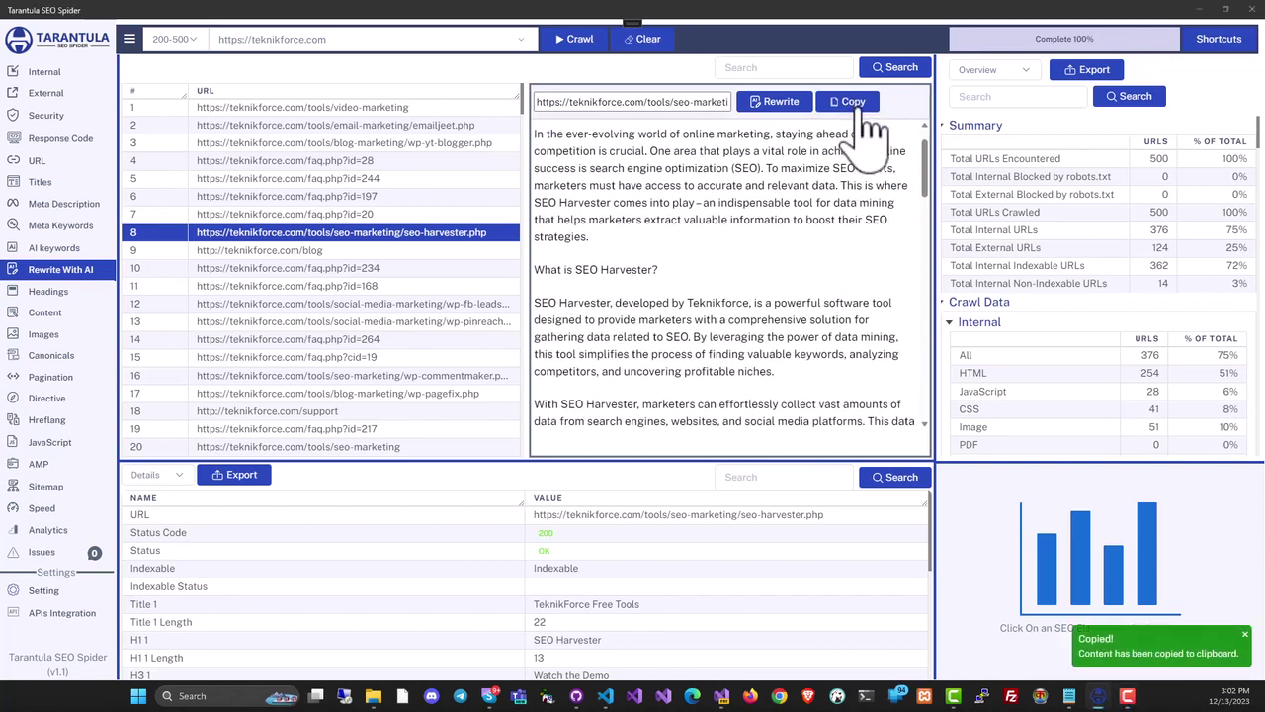
# Open the Headings report with a wider URL column and select the login.php row.
pyautogui.click(82, 295)
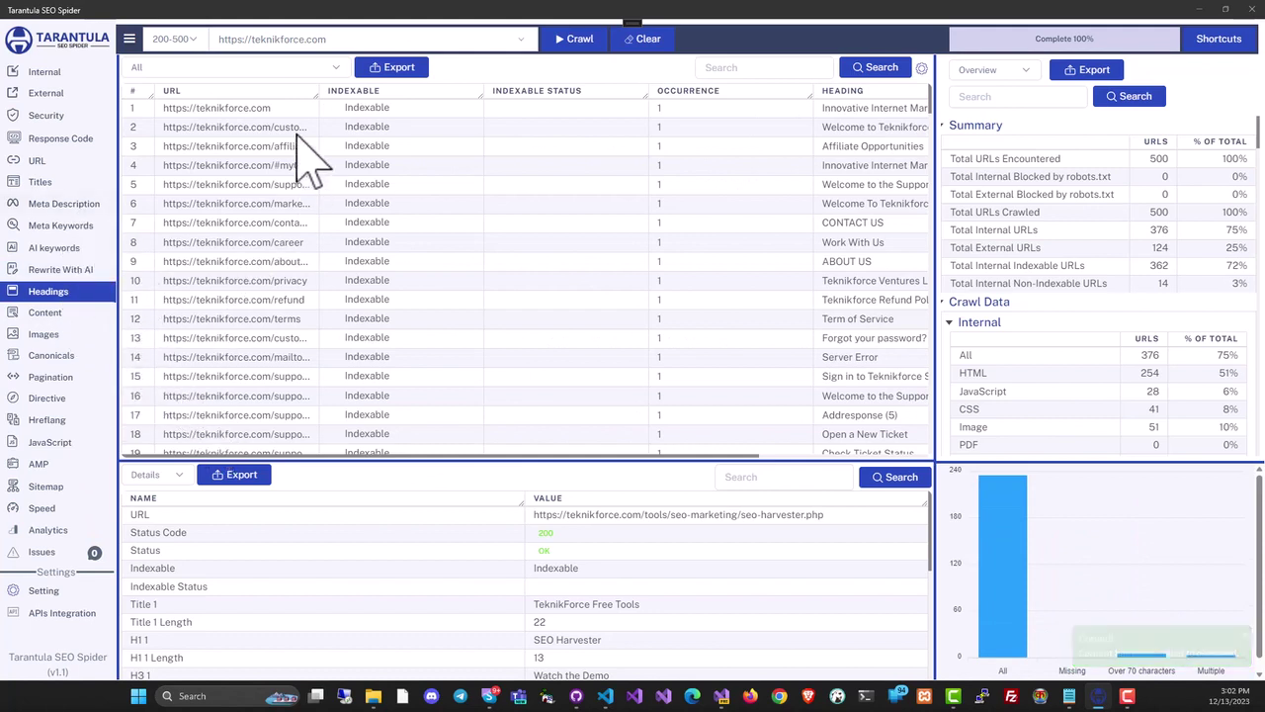
pyautogui.moveTo(313, 93); pyautogui.dragTo(422, 107)
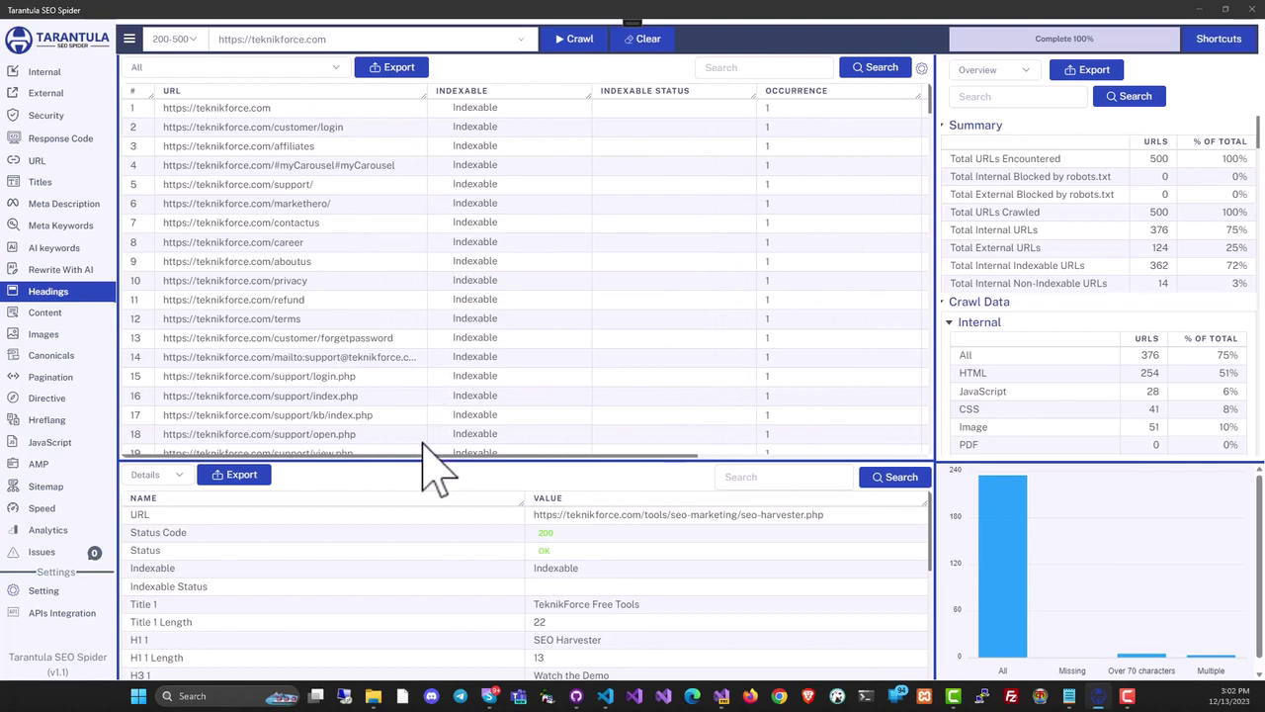
pyautogui.moveTo(556, 395); pyautogui.dragTo(504, 410)
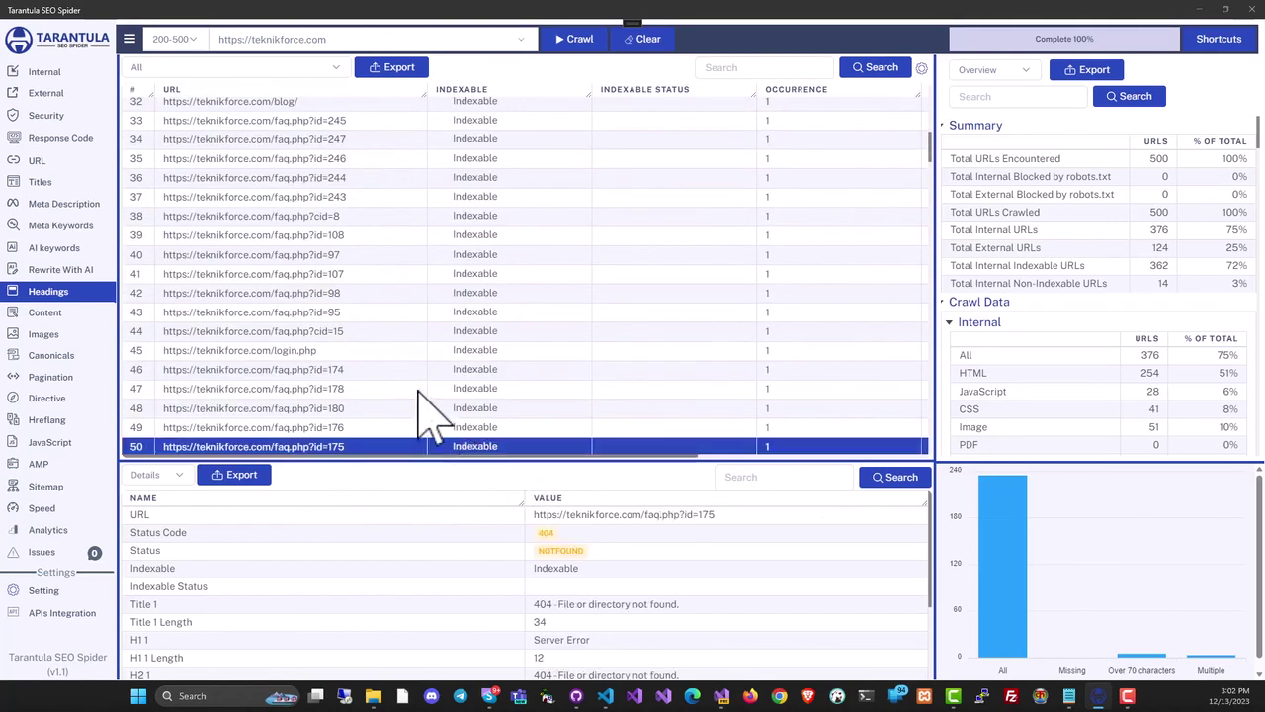
pyautogui.click(267, 350)
# Browse the Content, Images, Canonicals, Pagination, Directive, JavaScript, AMP and Speed reports.
pyautogui.click(59, 312)
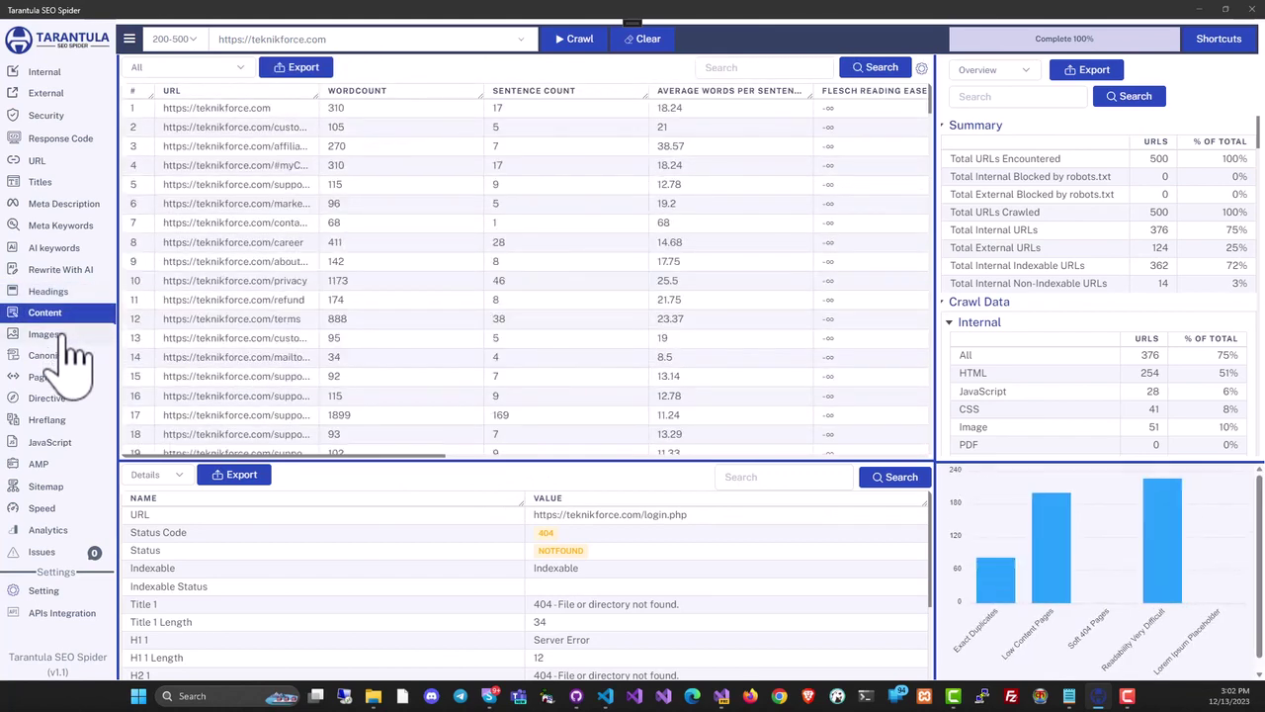
pyautogui.click(65, 335)
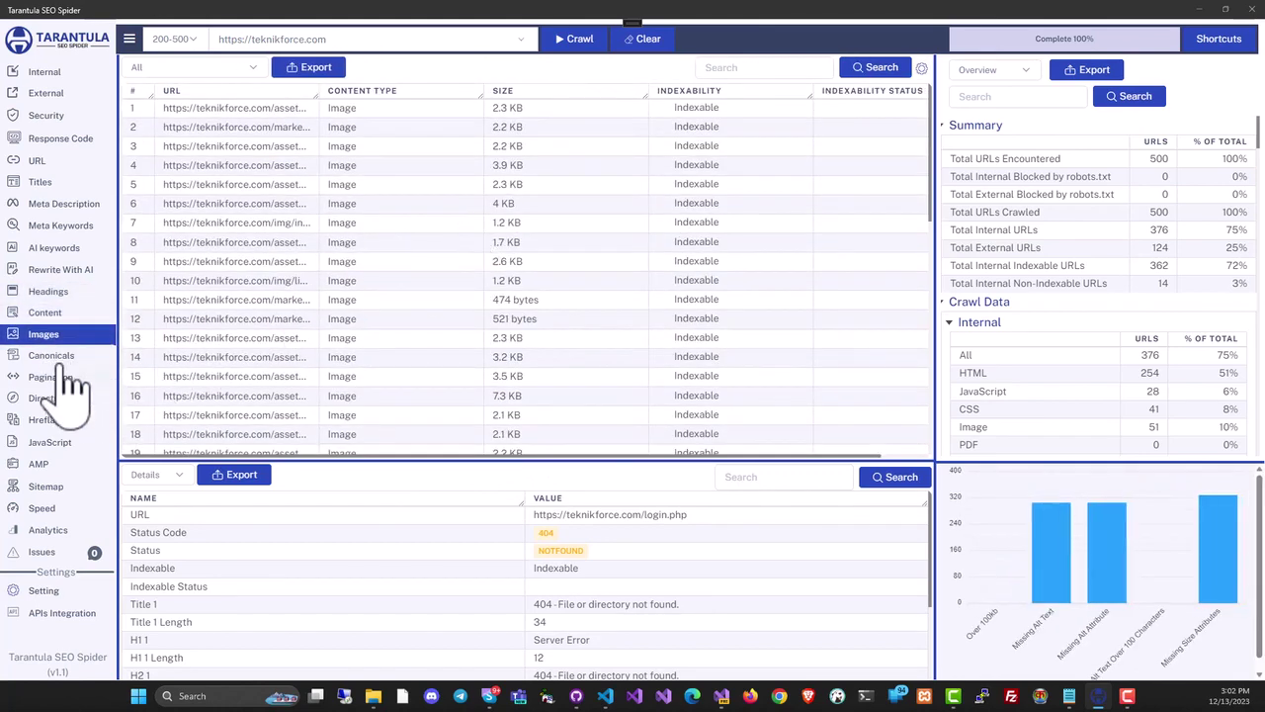
pyautogui.click(60, 356)
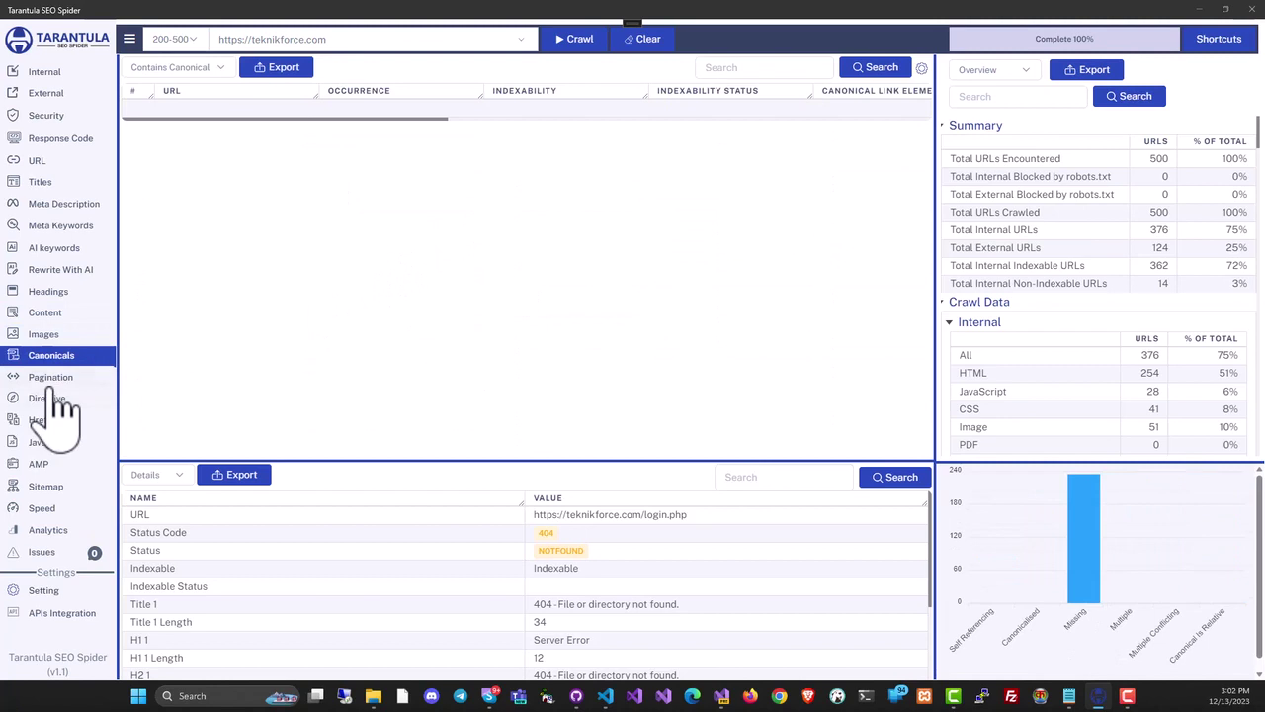
pyautogui.click(55, 380)
pyautogui.click(59, 397)
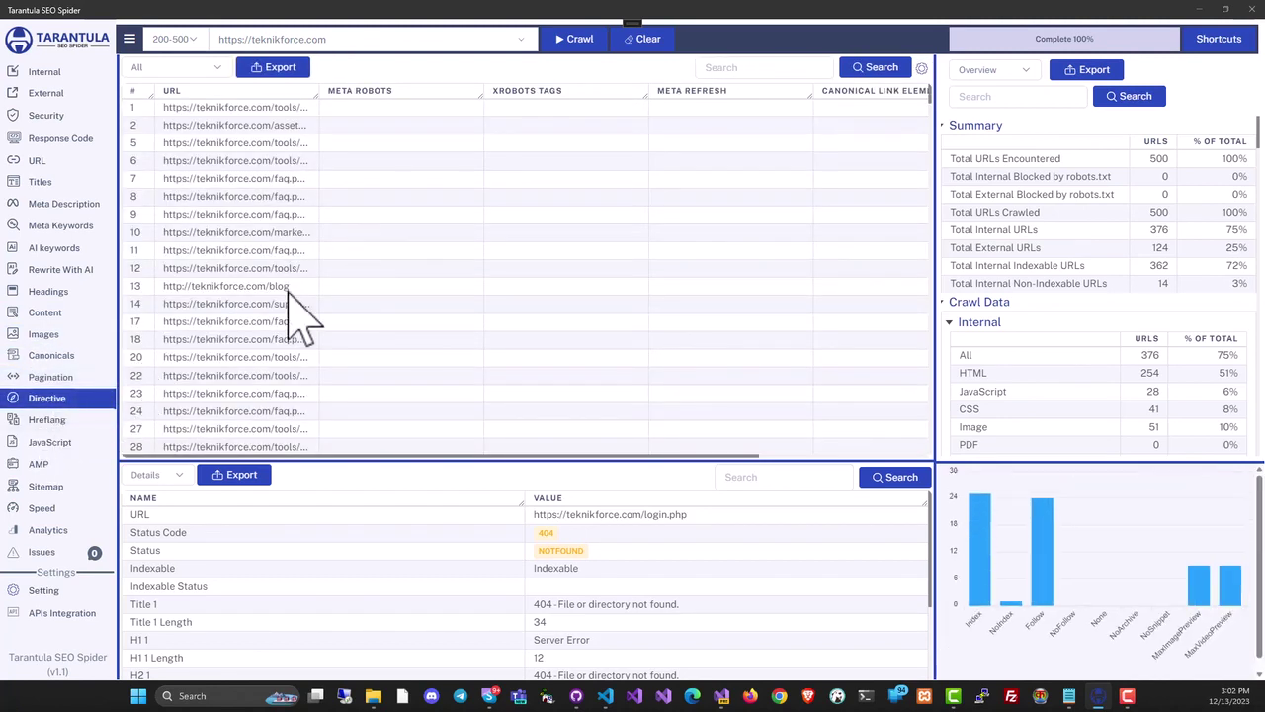
pyautogui.click(65, 443)
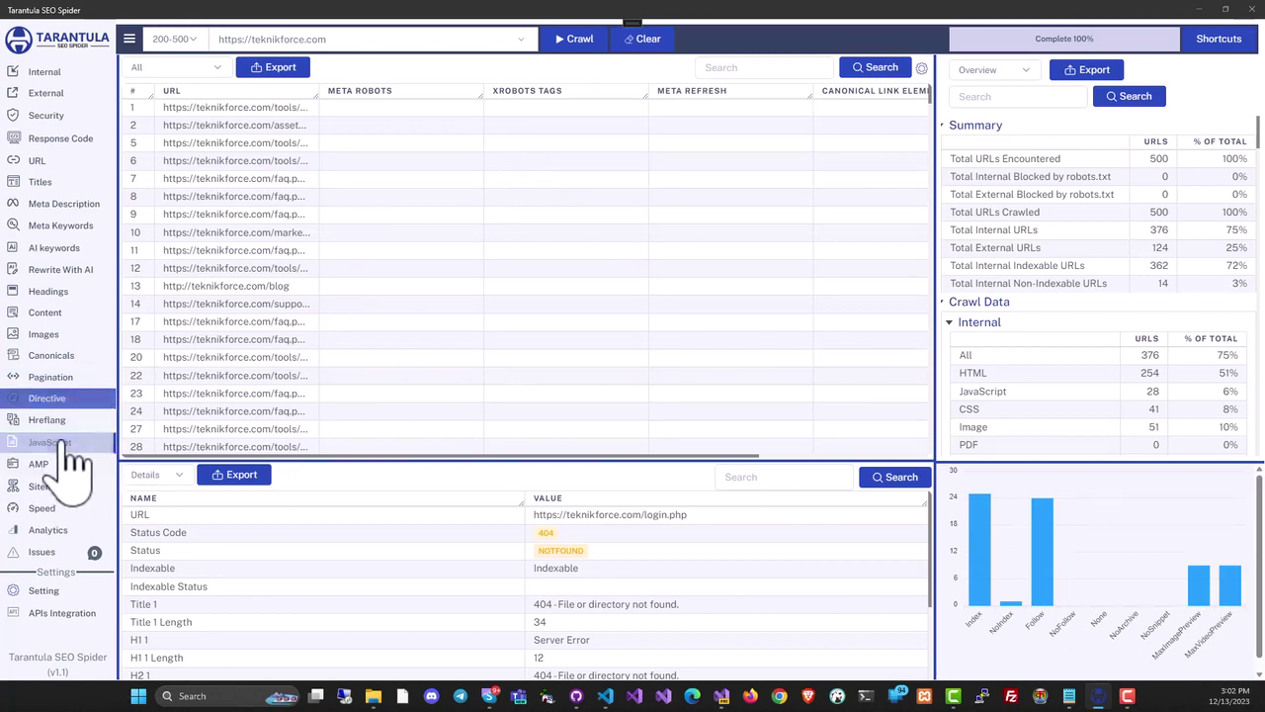
pyautogui.click(66, 464)
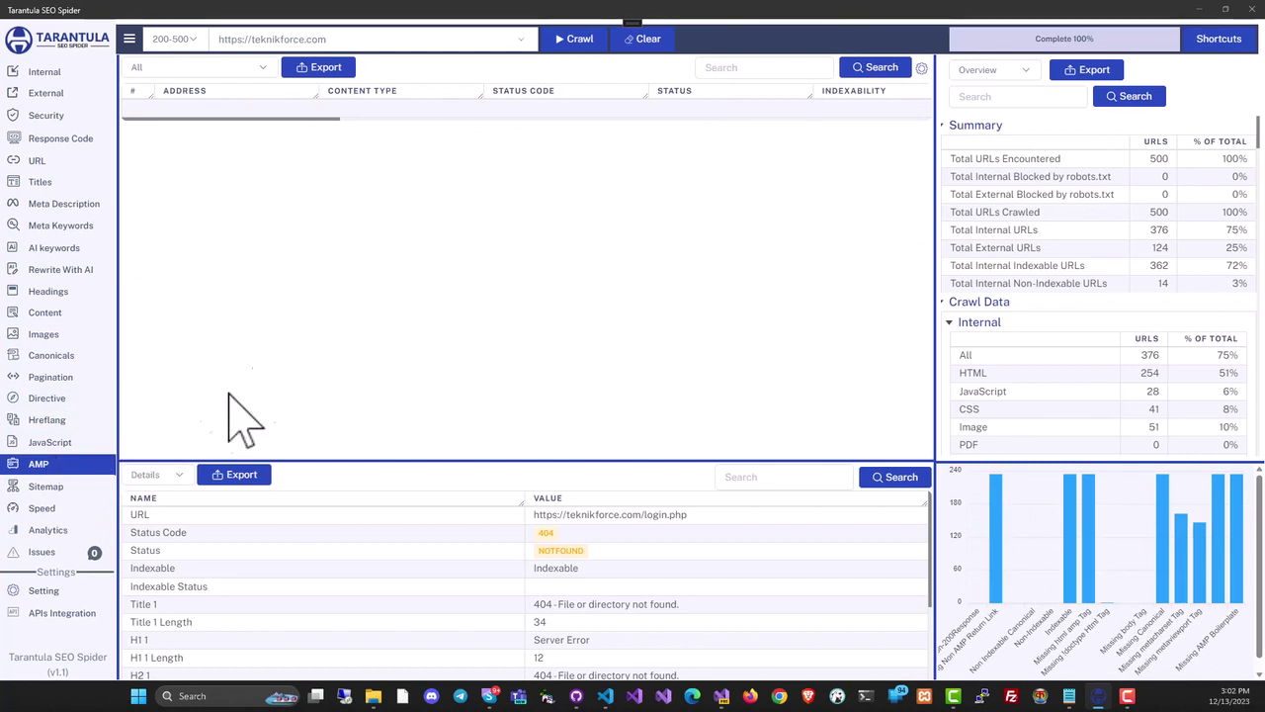
pyautogui.click(54, 510)
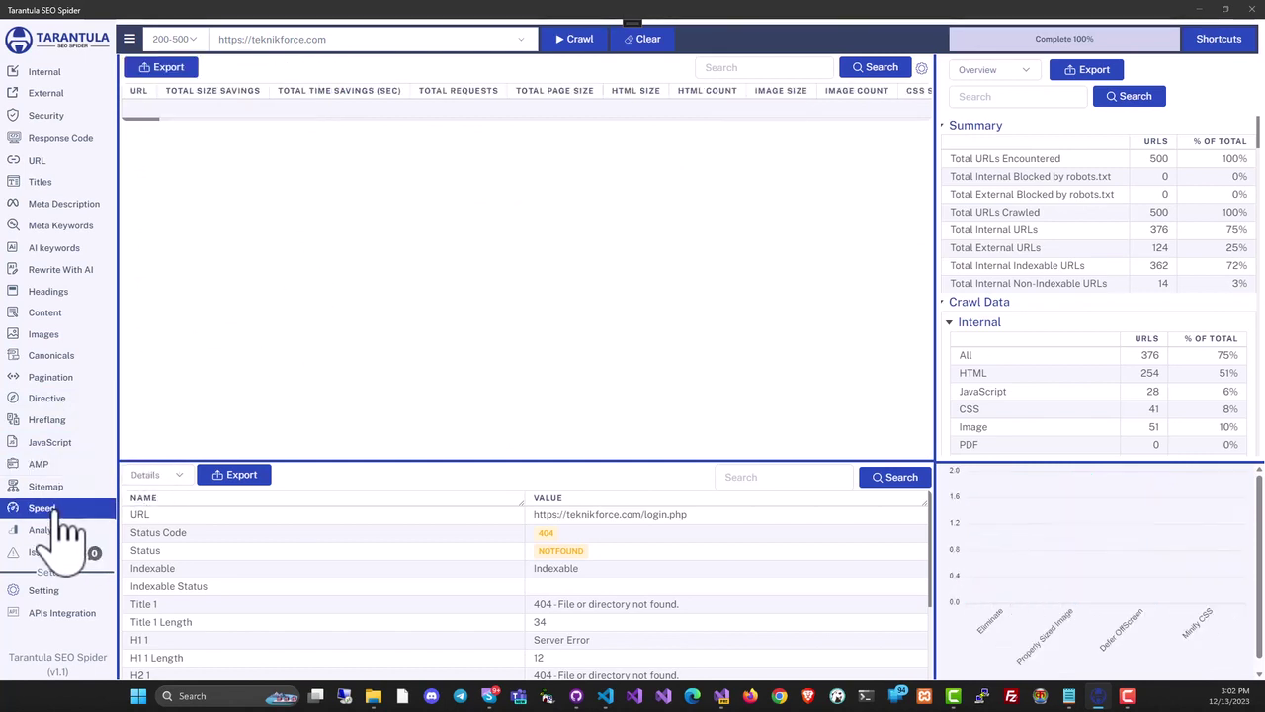
# Check the APIs Integration, Speed, Analytics and Issues views before showing the External report.
pyautogui.click(67, 615)
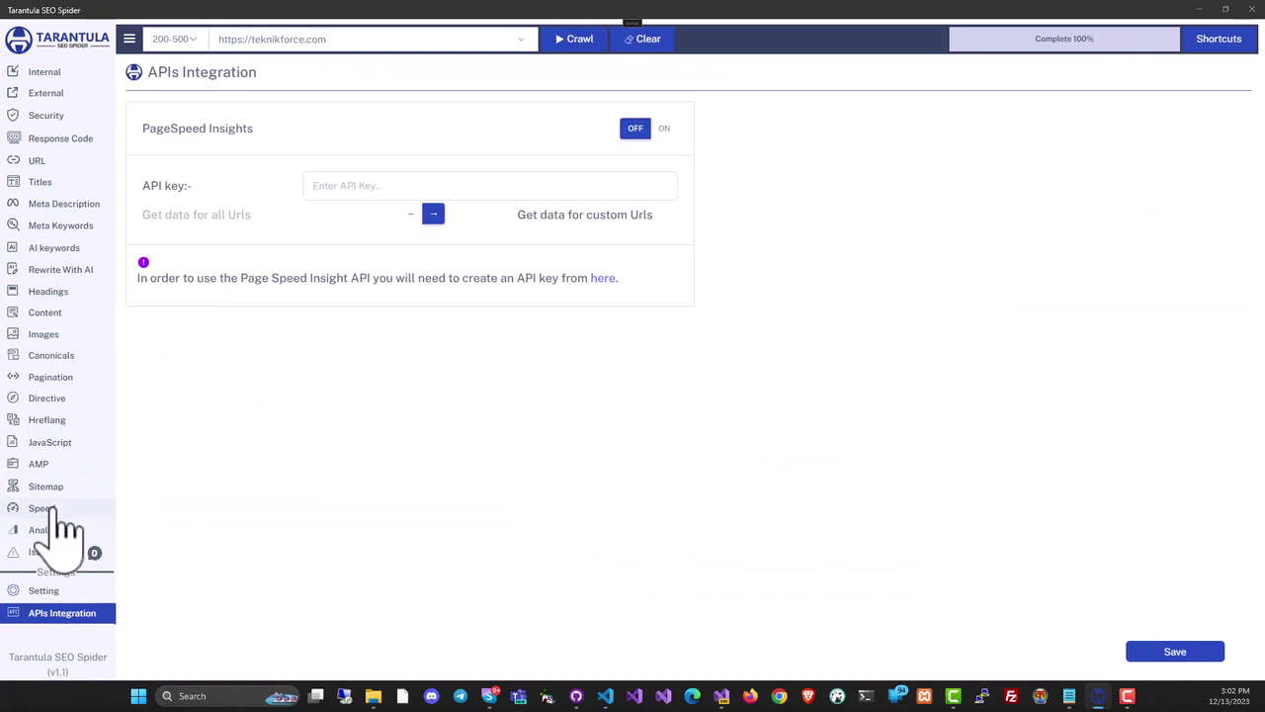
pyautogui.click(55, 508)
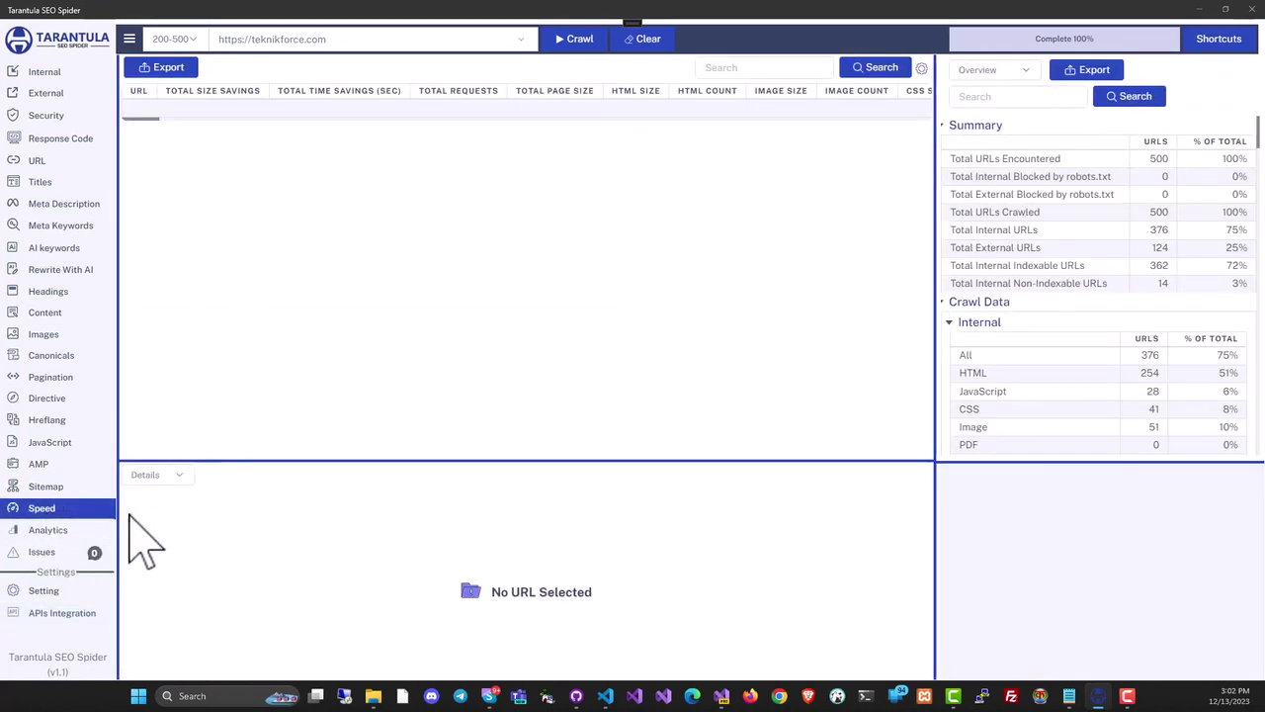
pyautogui.click(30, 531)
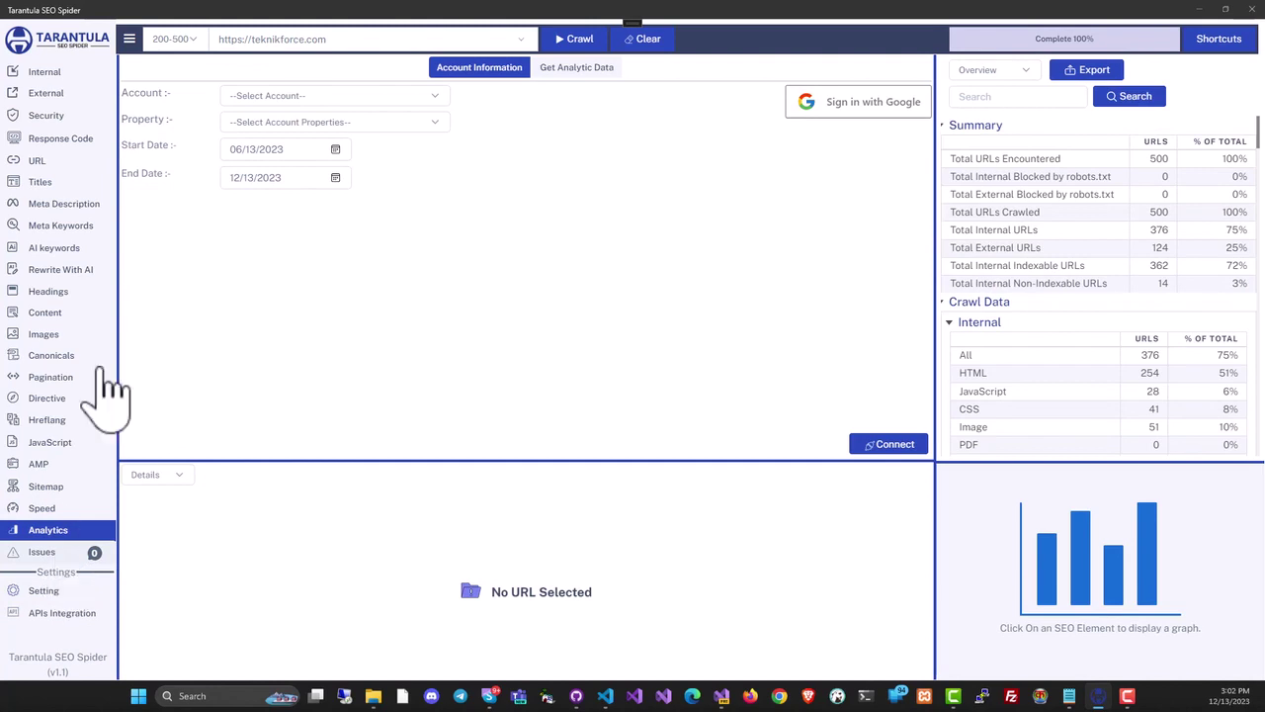
pyautogui.click(91, 554)
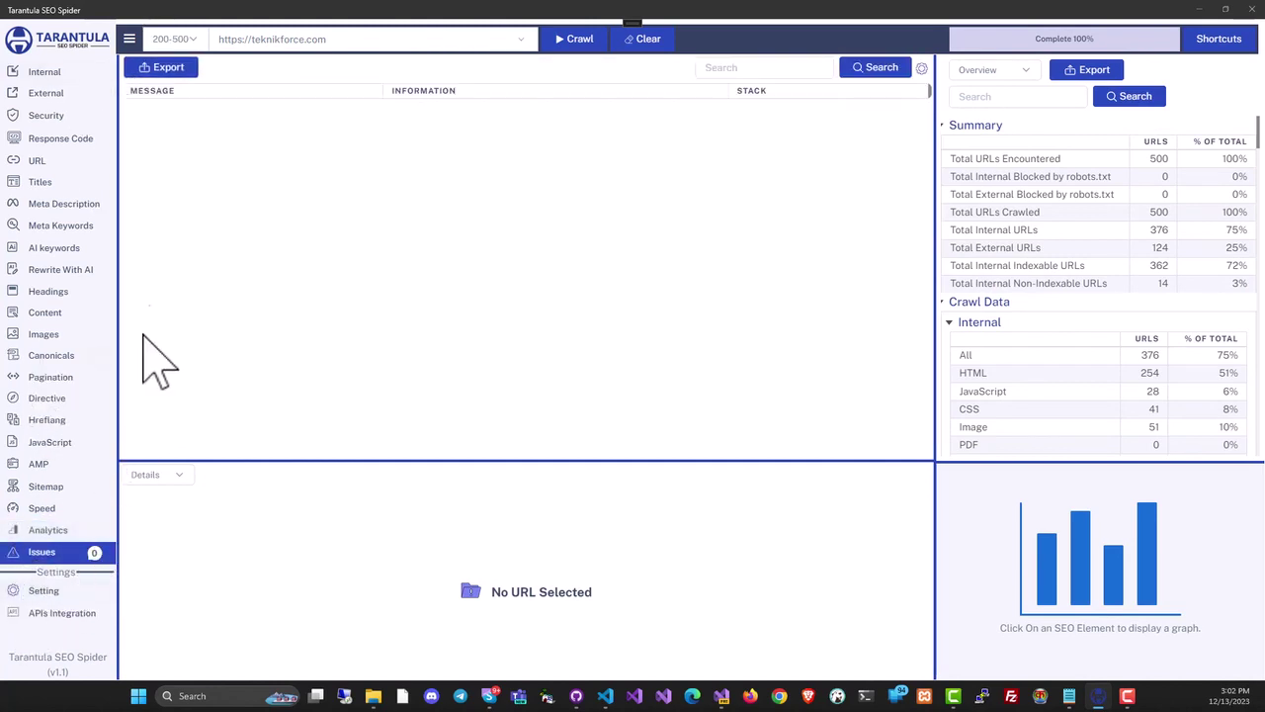
pyautogui.click(48, 94)
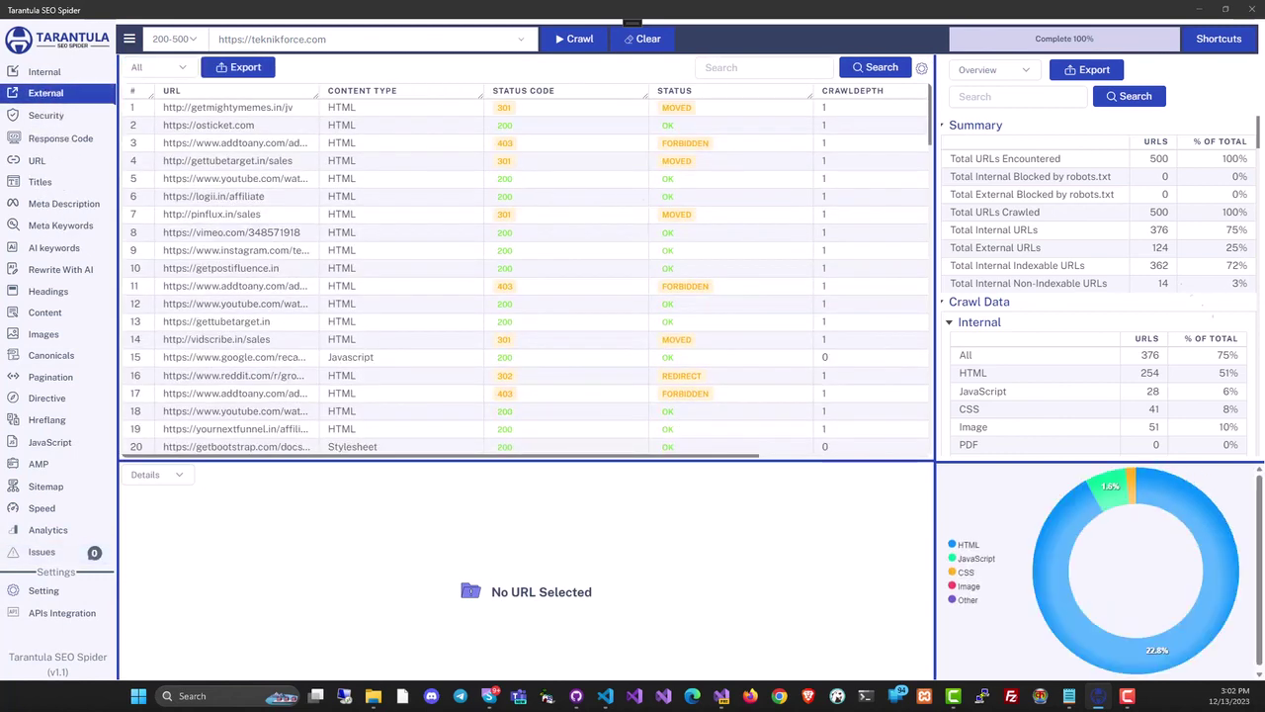
# Go through the Security issues, from insecure forms and mixed content to Missing HSTS Header URLs.
pyautogui.scroll(-8, 1087, 178)
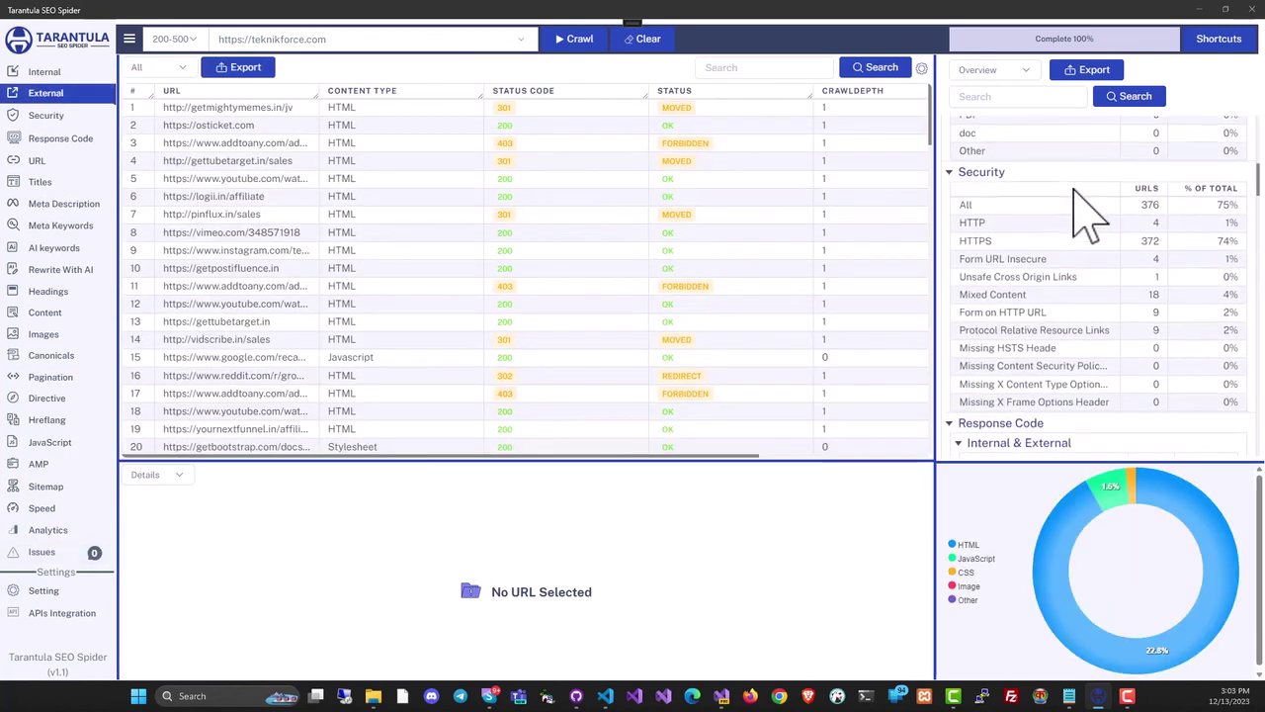
pyautogui.click(1008, 255)
pyautogui.click(1002, 279)
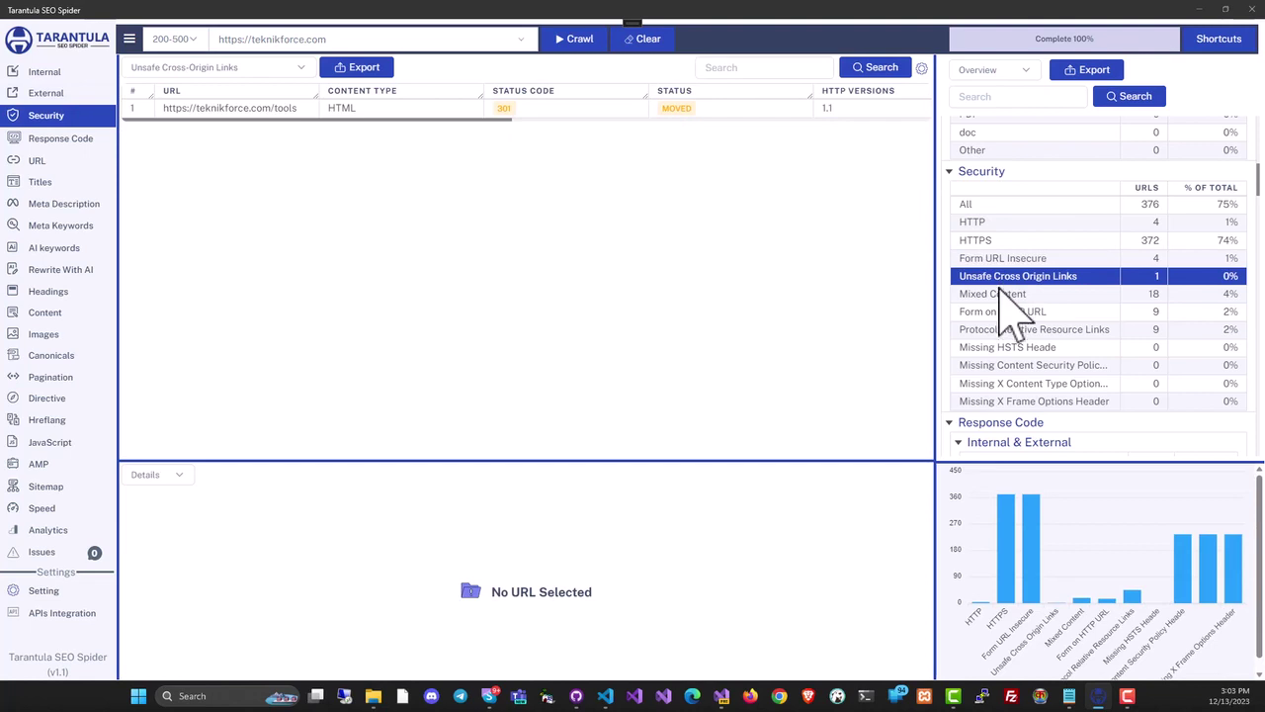
pyautogui.click(999, 294)
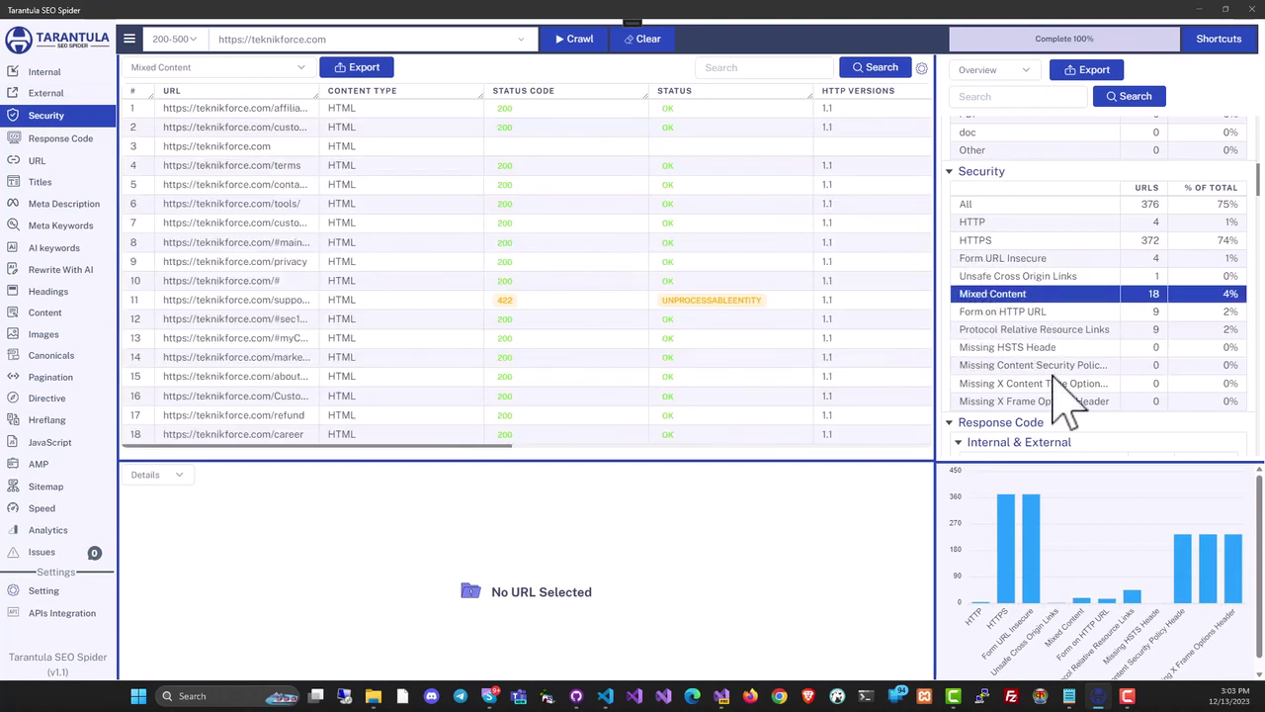
pyautogui.click(1048, 312)
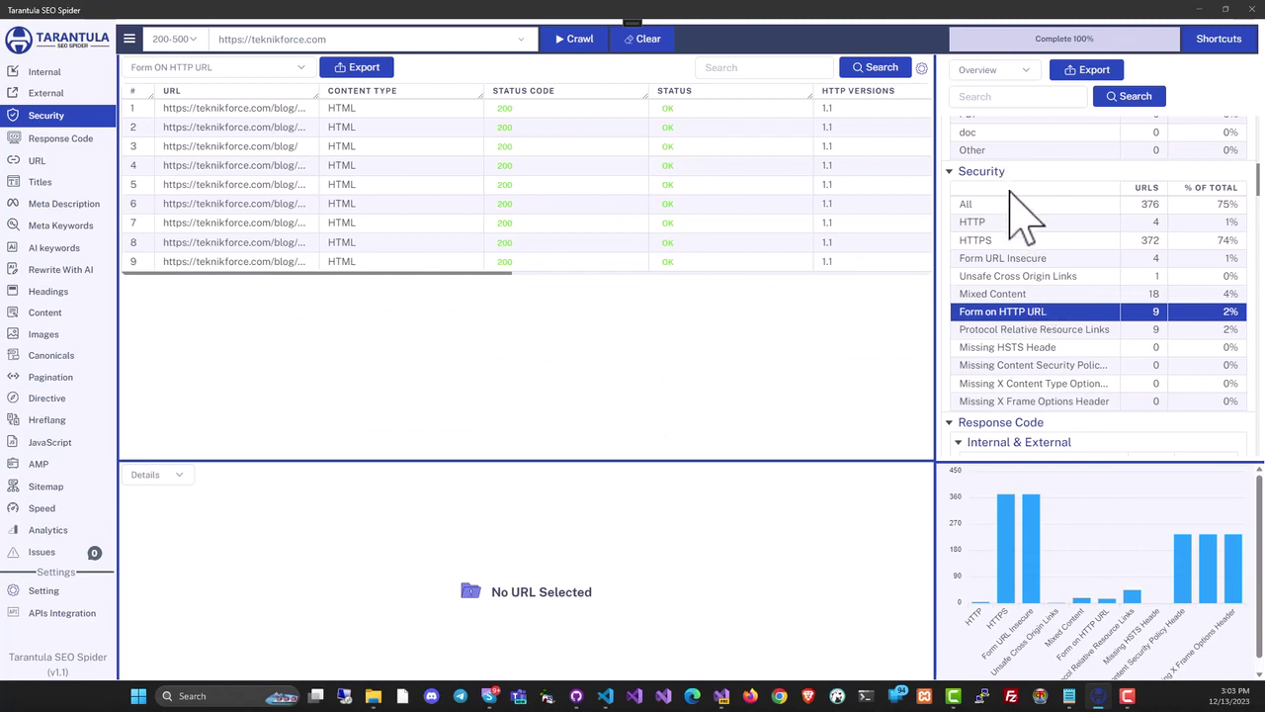
pyautogui.click(1034, 330)
pyautogui.click(1033, 347)
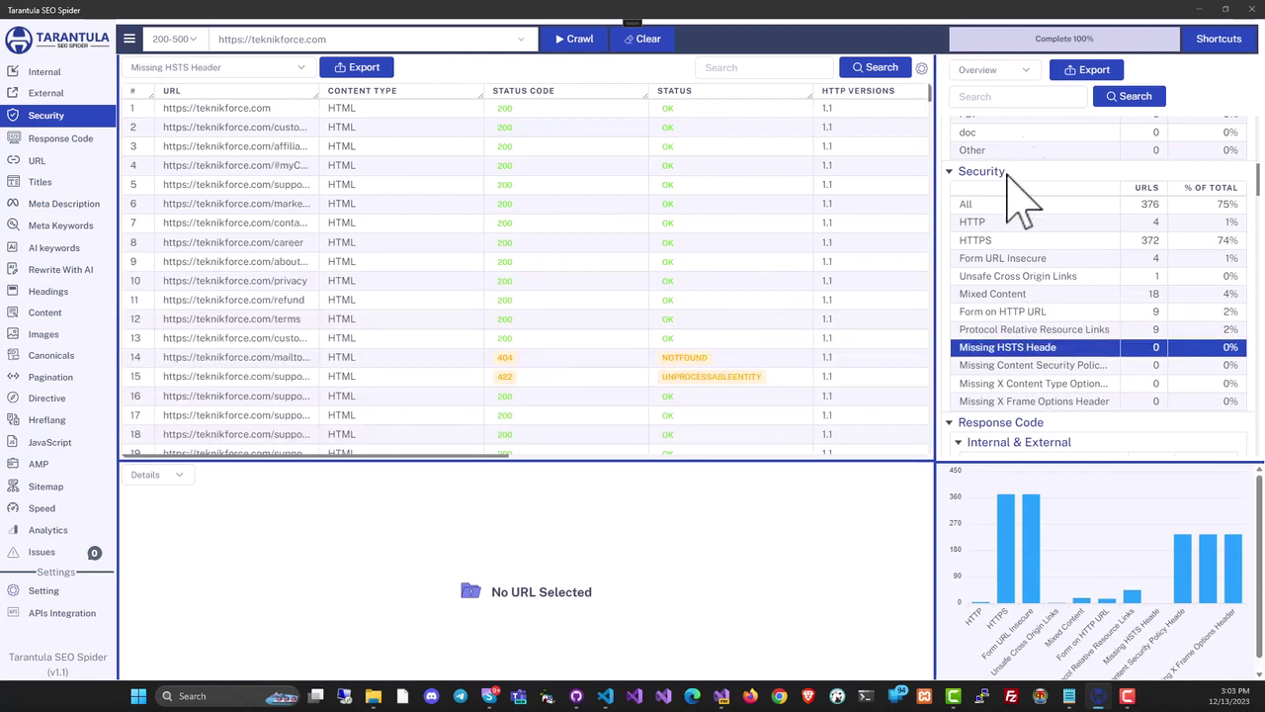
# Cycle the side panel through Site Structure, Response Time and the API view.
pyautogui.click(1023, 70)
pyautogui.click(1014, 110)
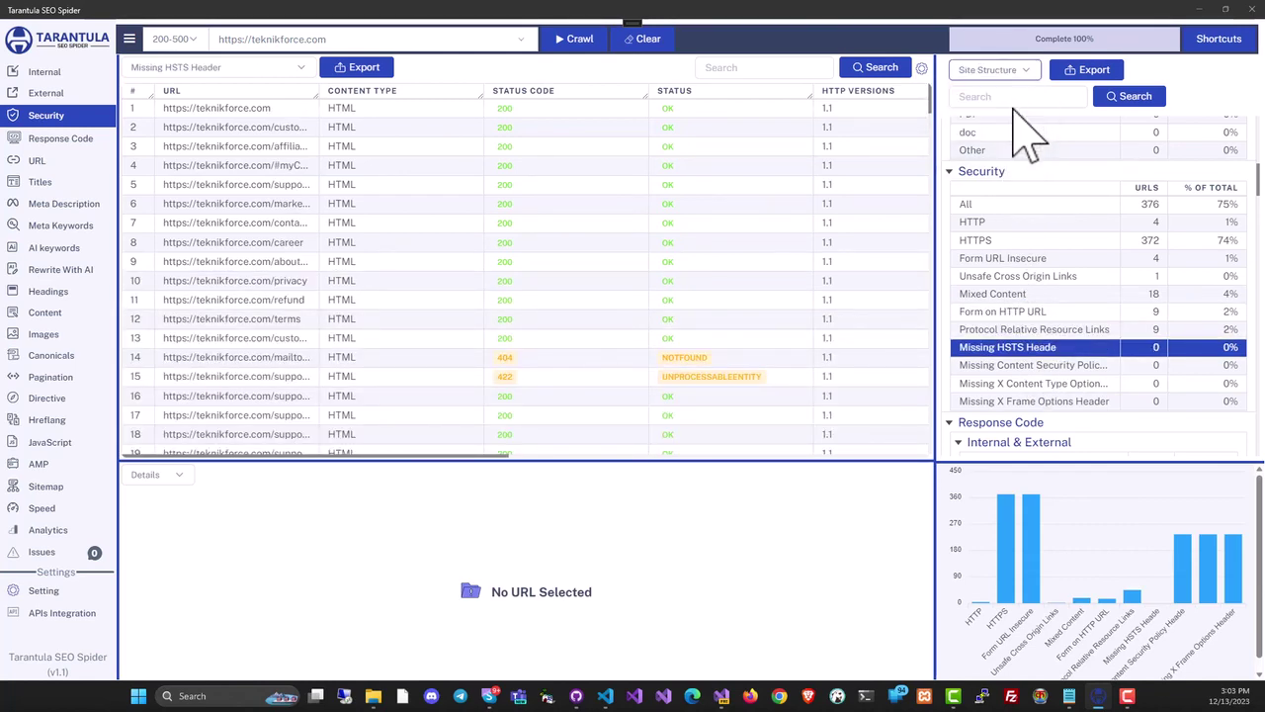
pyautogui.scroll(-15, 1043, 277)
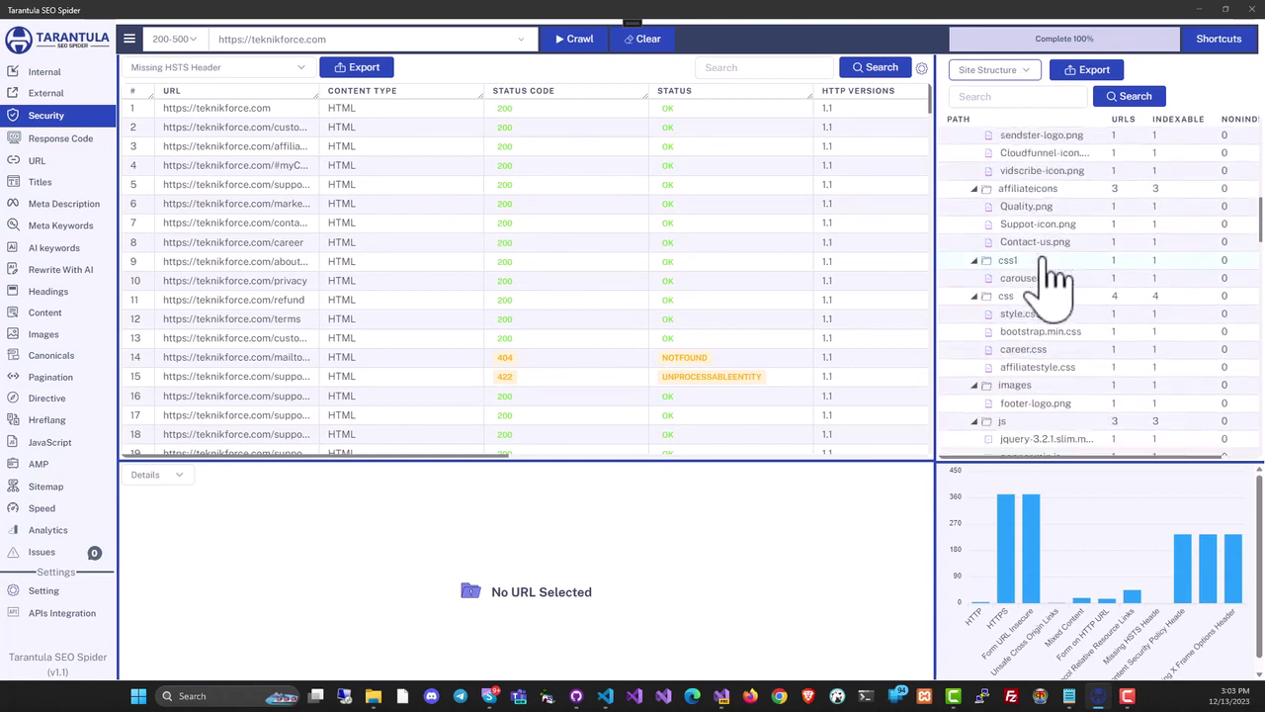
pyautogui.scroll(15, 1058, 280)
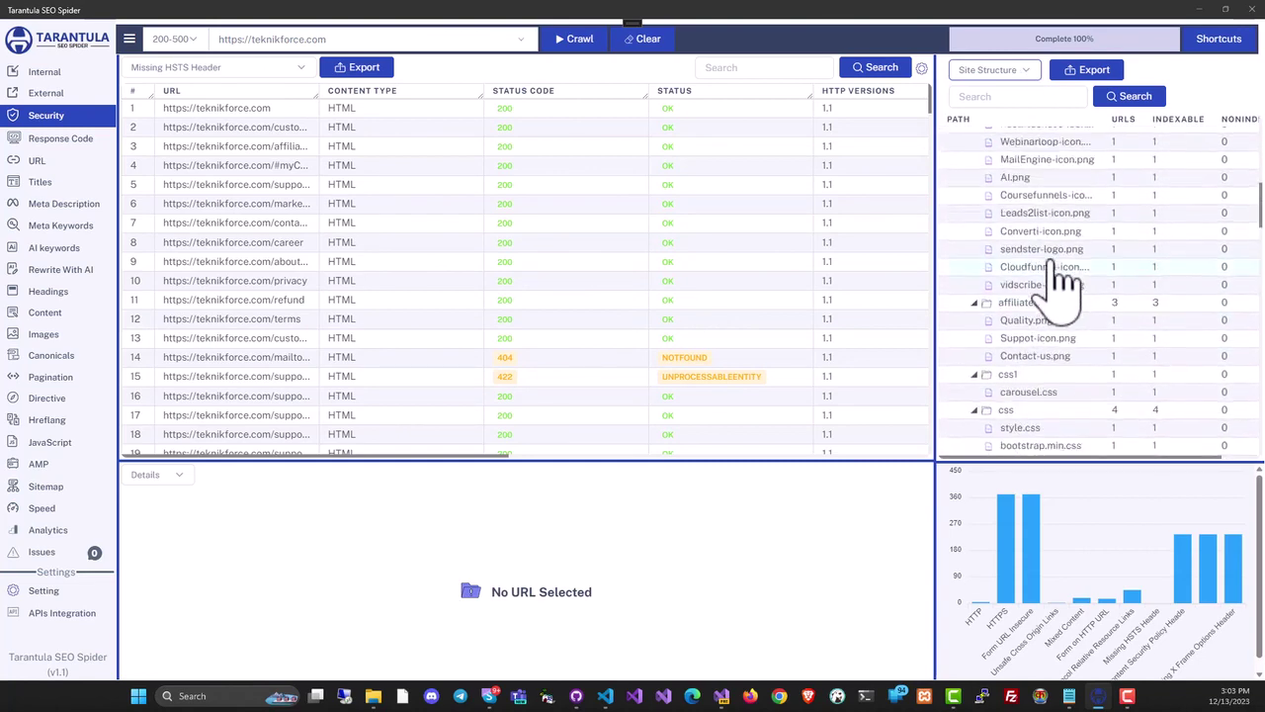
pyautogui.click(1013, 69)
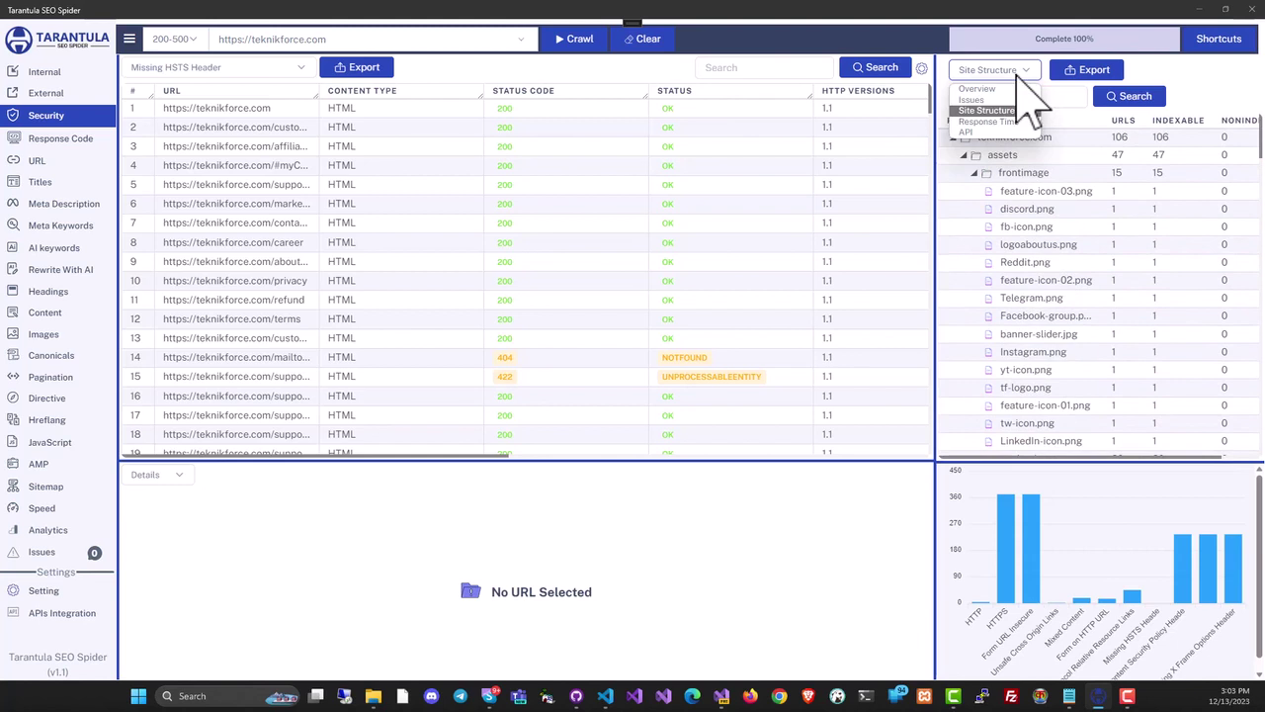
pyautogui.click(1018, 139)
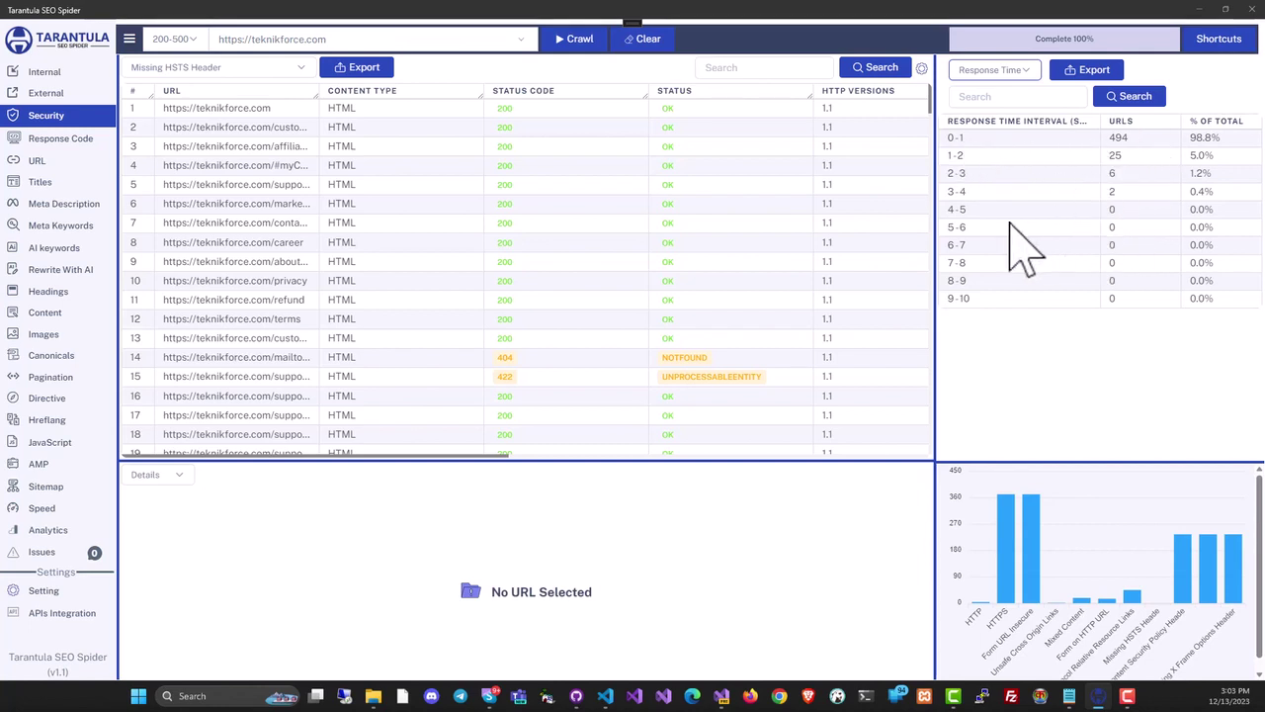
pyautogui.click(998, 70)
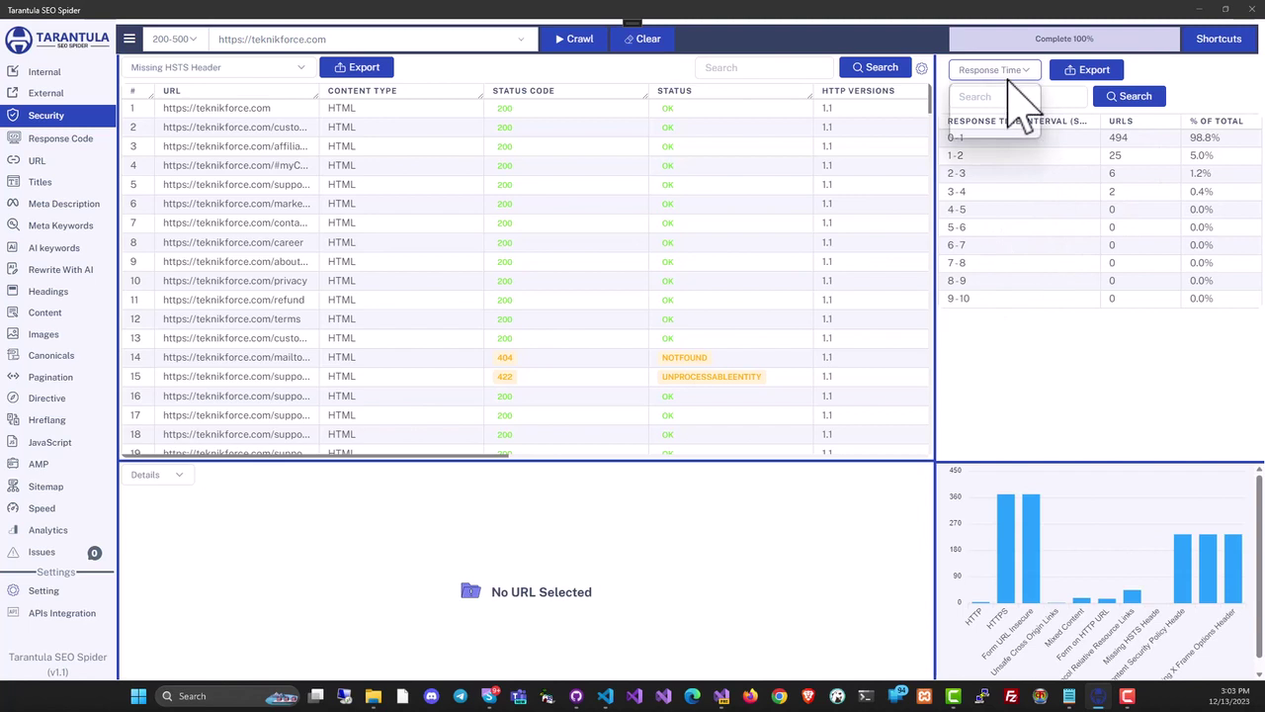
pyautogui.click(994, 132)
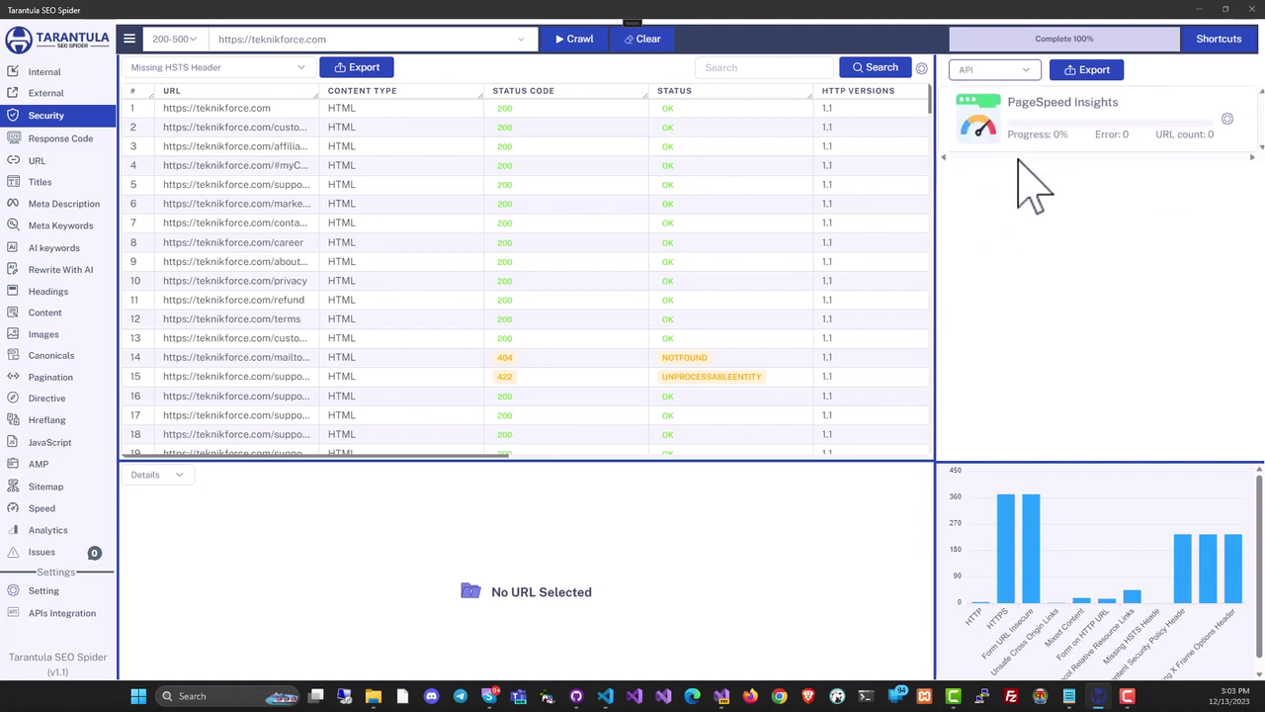
pyautogui.click(1006, 74)
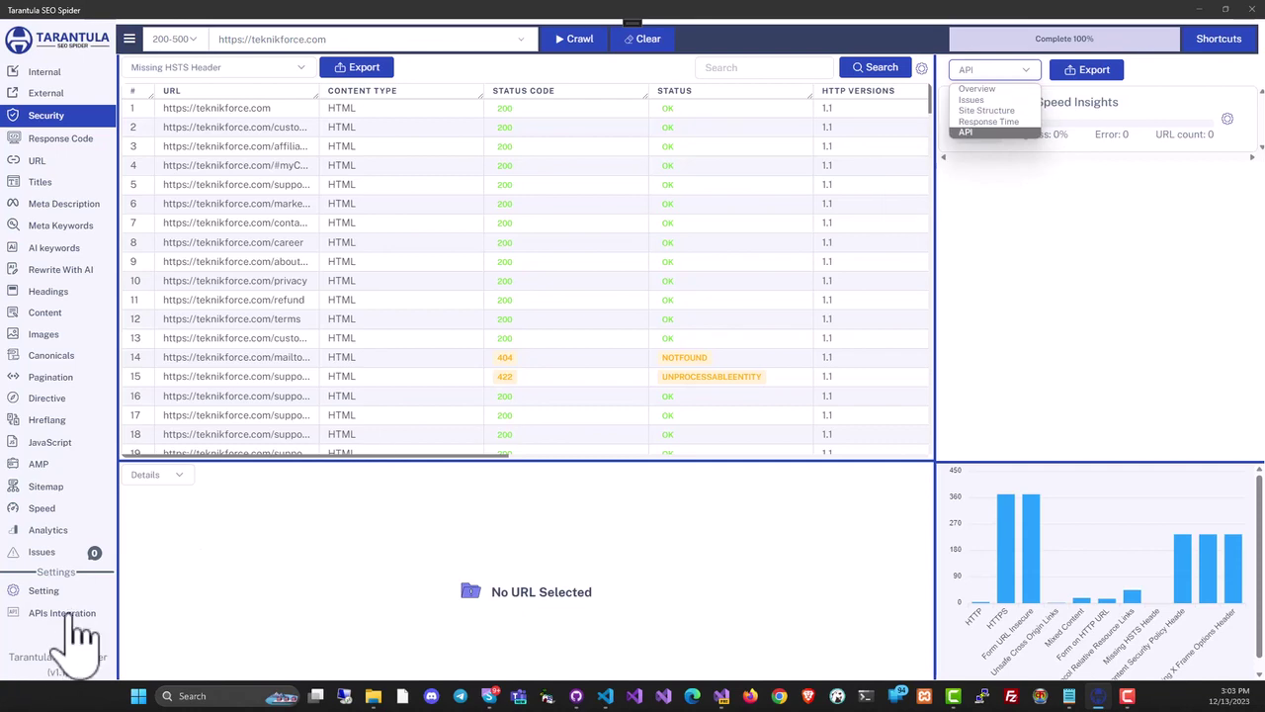
# Restore the crawl overview and view Internal report details for the wp-yt-blogger page and stylesheet.
pyautogui.click(998, 88)
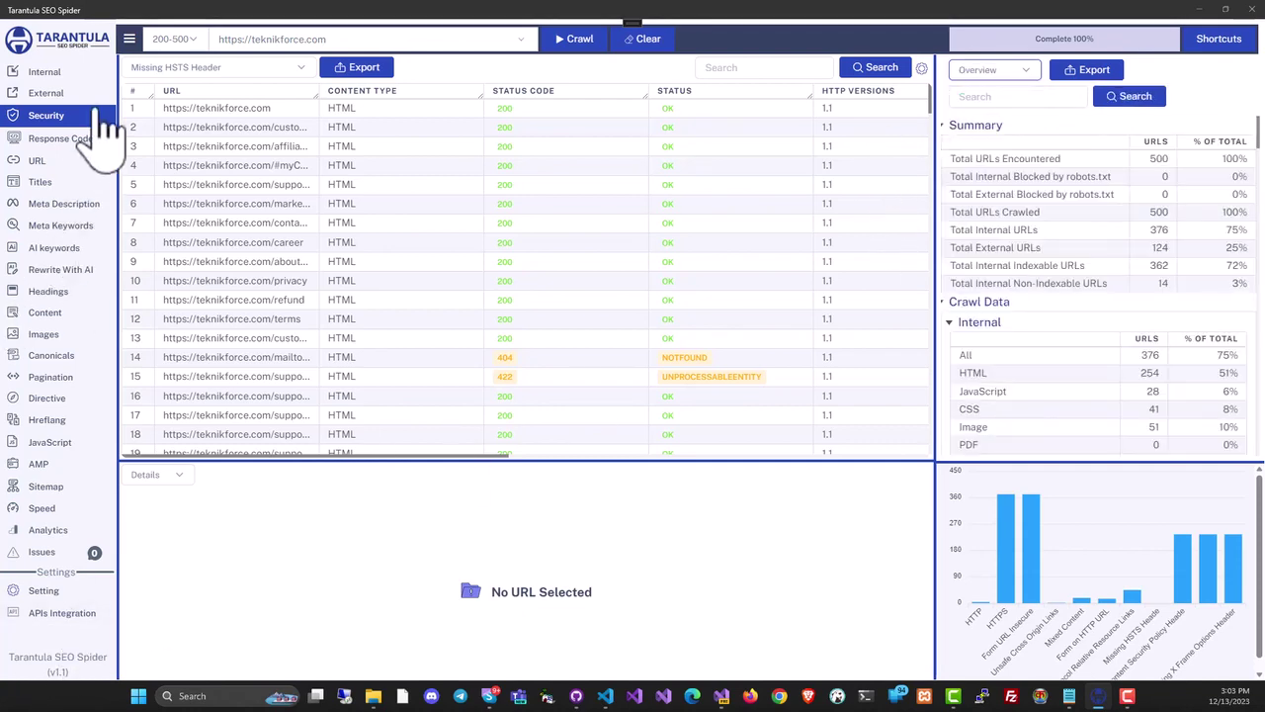
pyautogui.click(44, 72)
pyautogui.moveTo(252, 146); pyautogui.dragTo(251, 127)
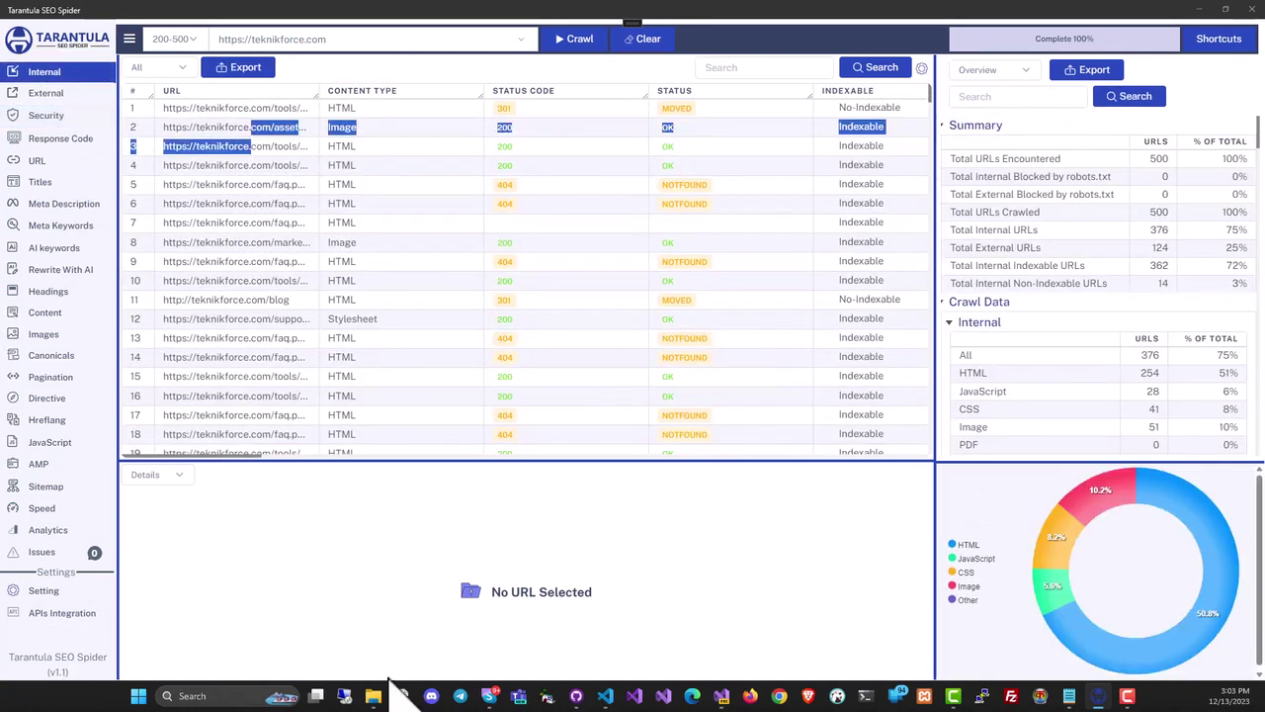
pyautogui.click(237, 168)
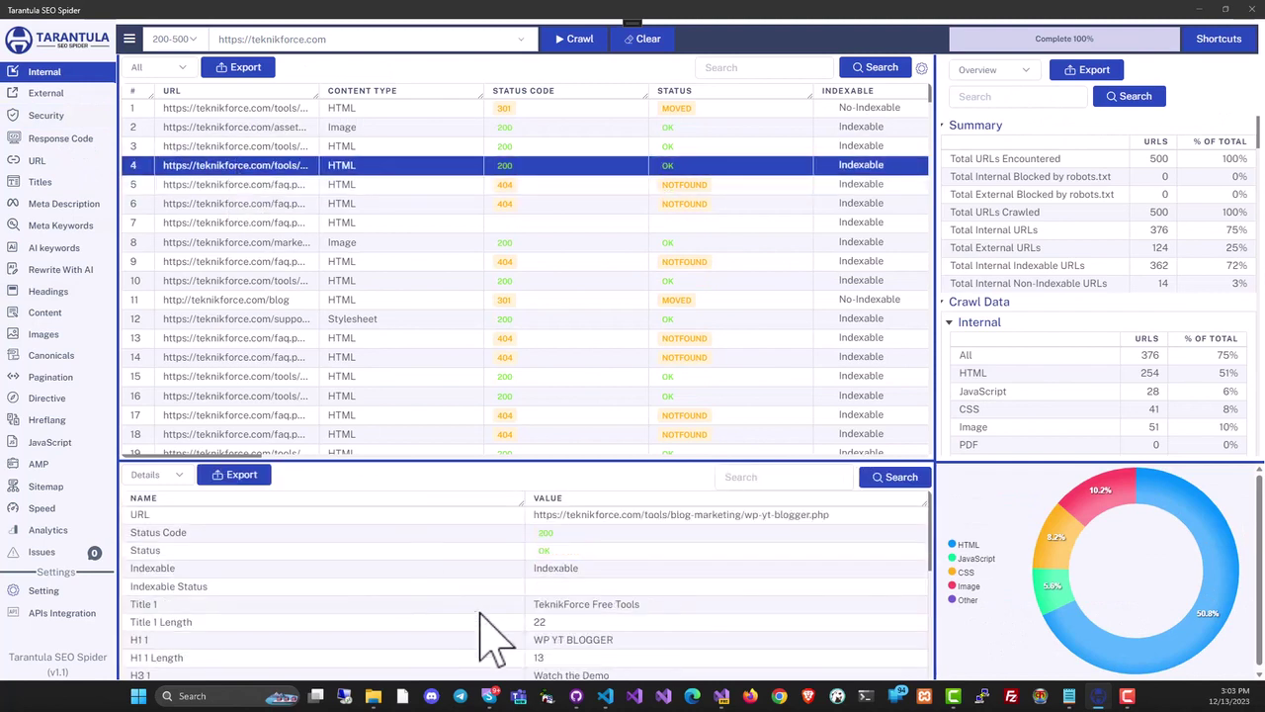
pyautogui.scroll(-1, 353, 560)
pyautogui.scroll(1, 359, 564)
pyautogui.scroll(-1, 473, 598)
pyautogui.scroll(-3, 474, 598)
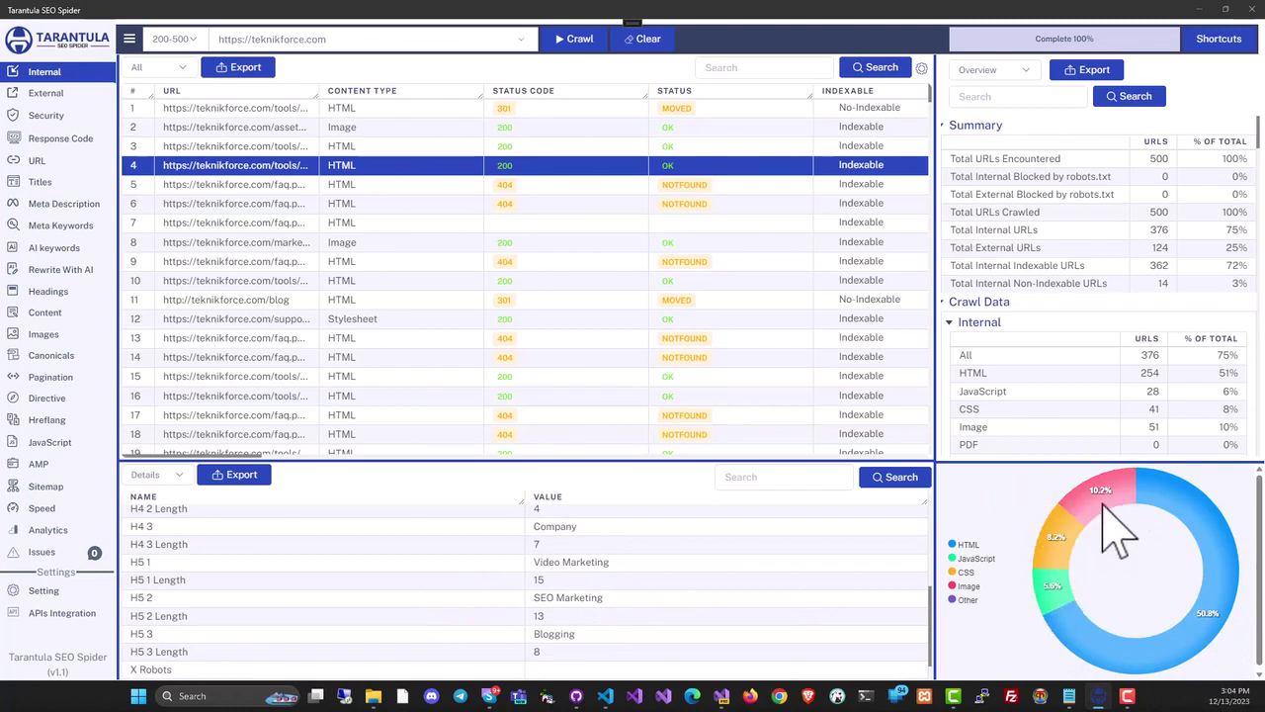
pyautogui.click(422, 318)
# Show the Content report and the teknikforce-logo.png image's details (200, Indexable).
pyautogui.click(44, 313)
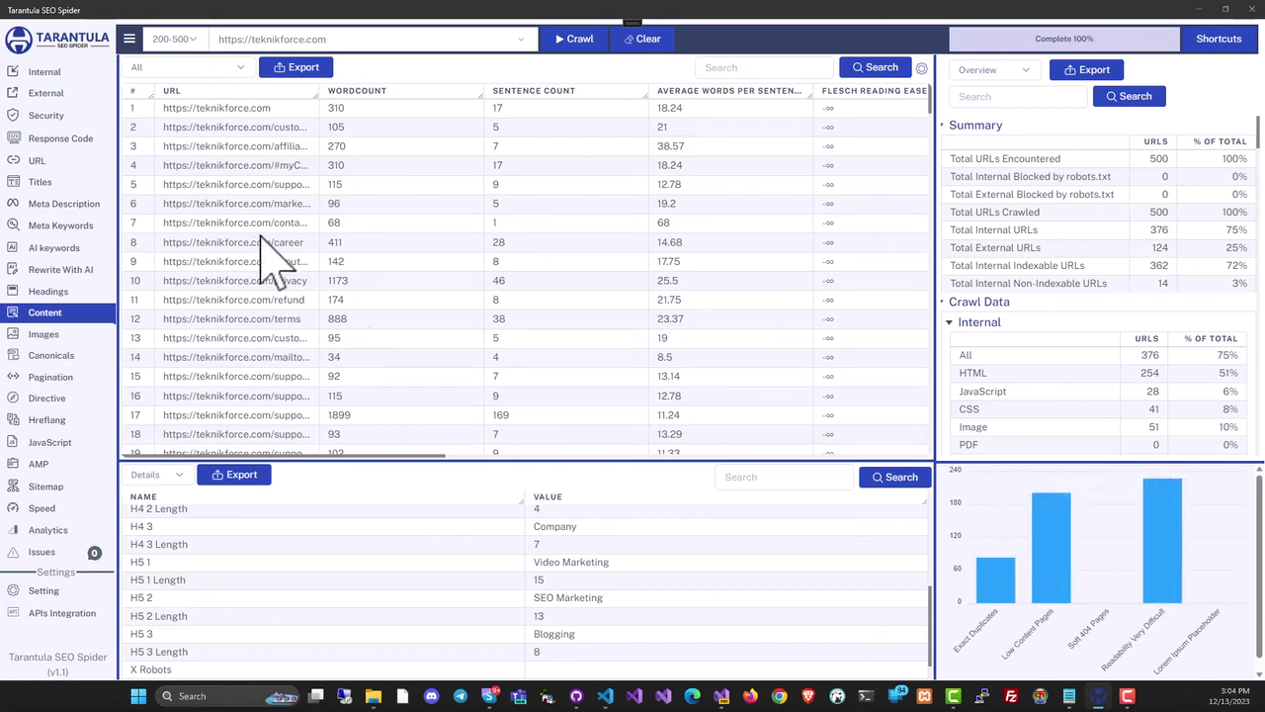
pyautogui.moveTo(997, 587)
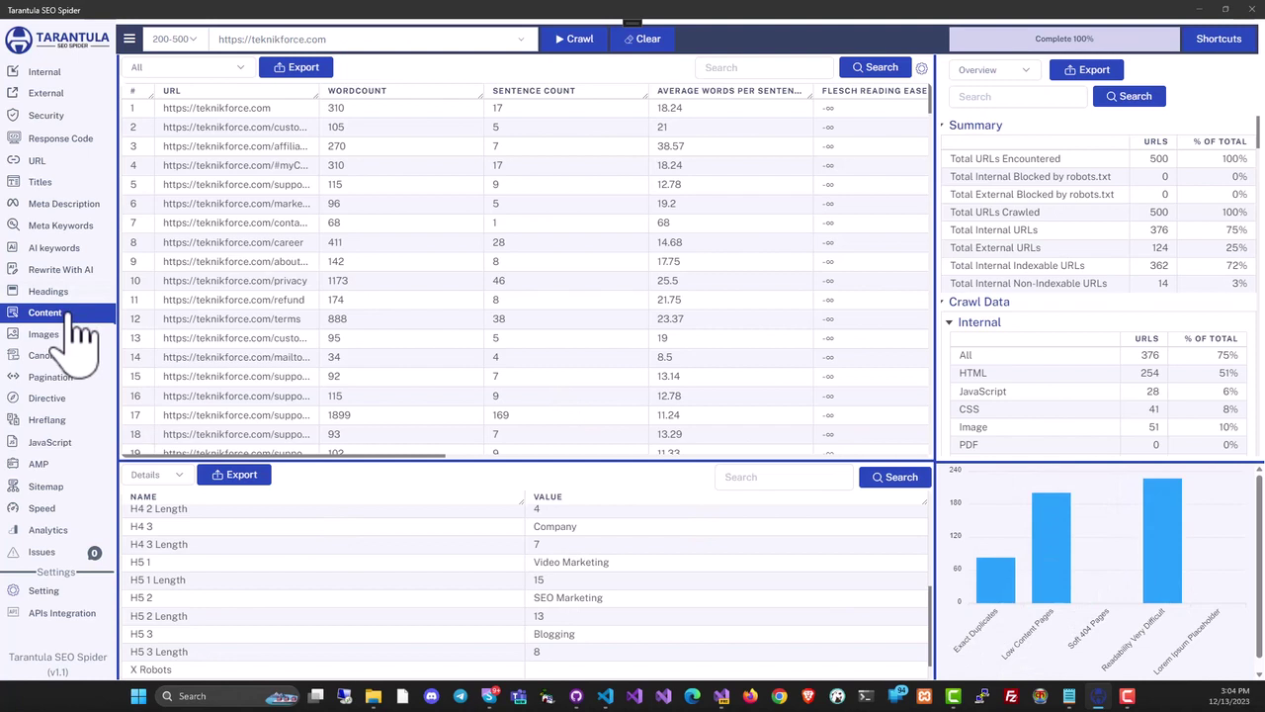
pyautogui.moveTo(1171, 571)
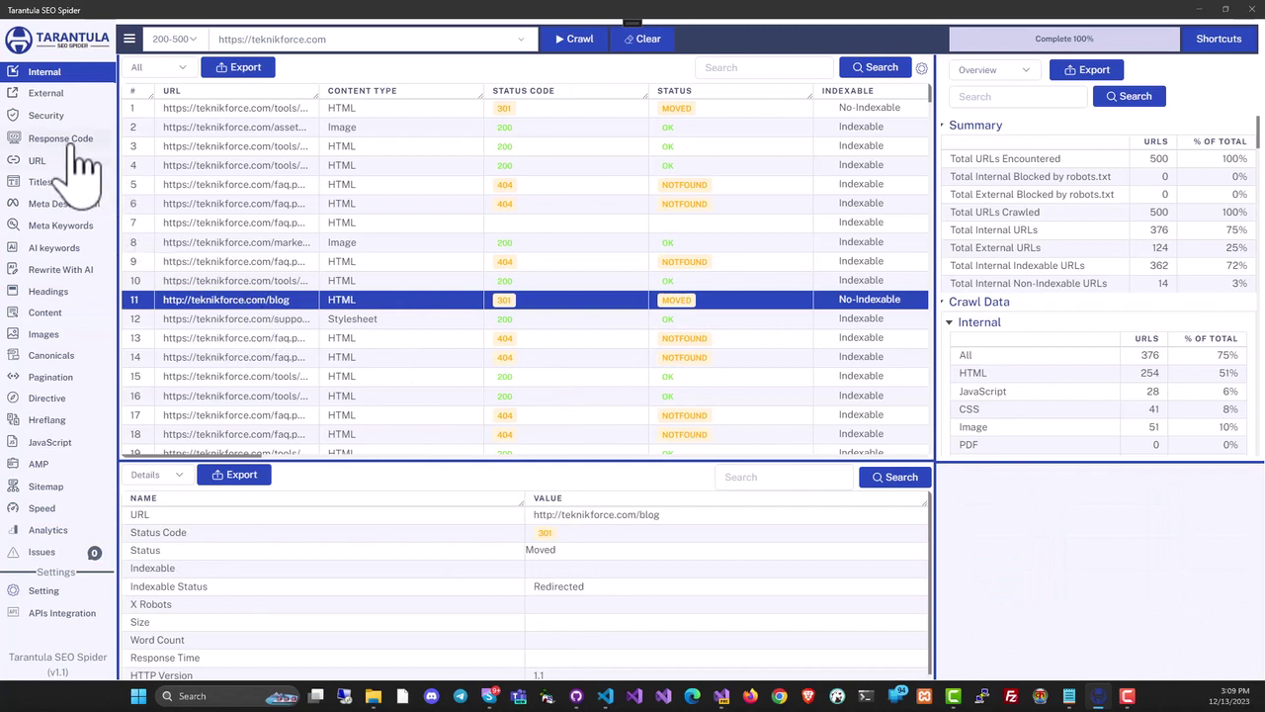
pyautogui.click(265, 243)
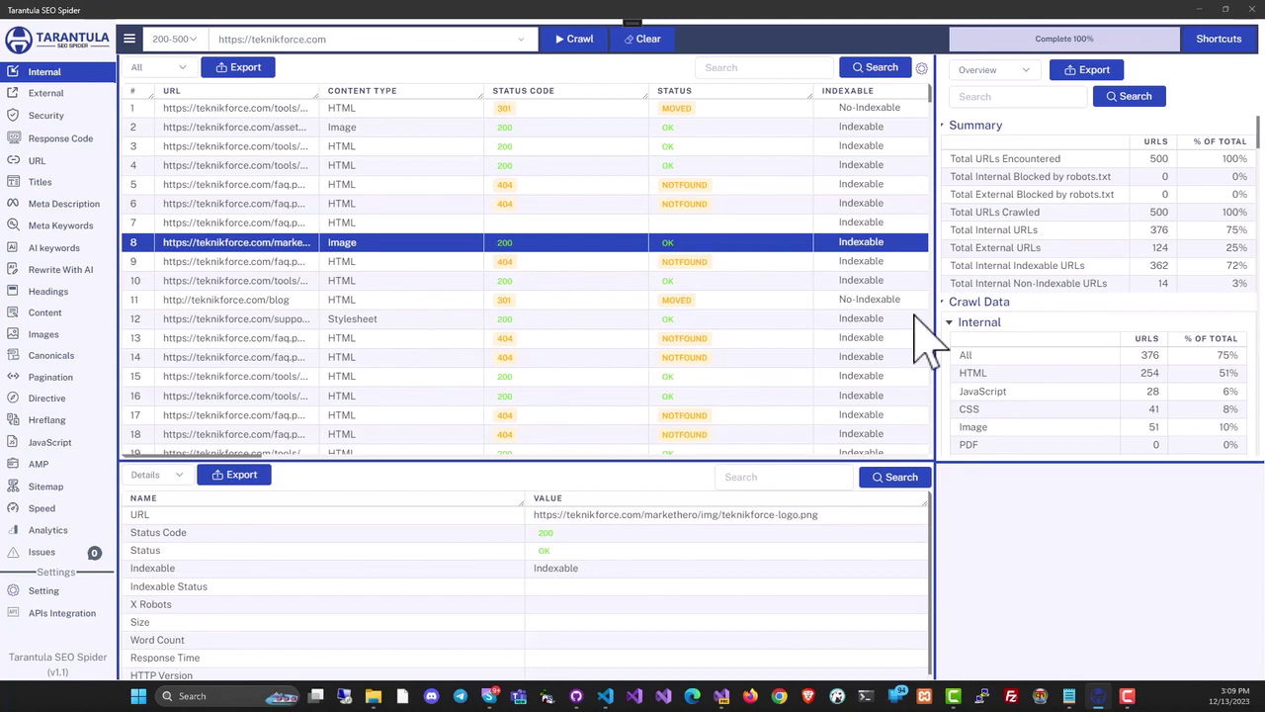
# Glance at the keyboard shortcuts, then open Settings showing Crawl Limit 500 and Depth Limit 5.
pyautogui.click(1216, 42)
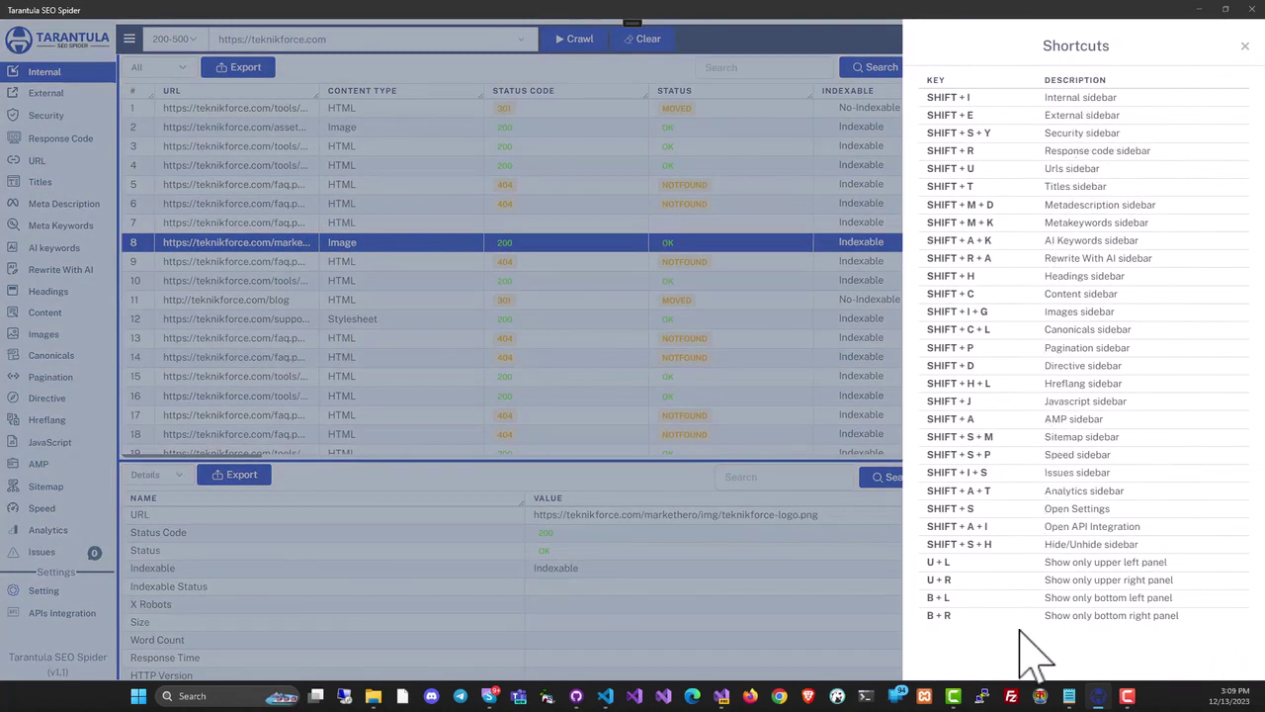
pyautogui.click(1244, 49)
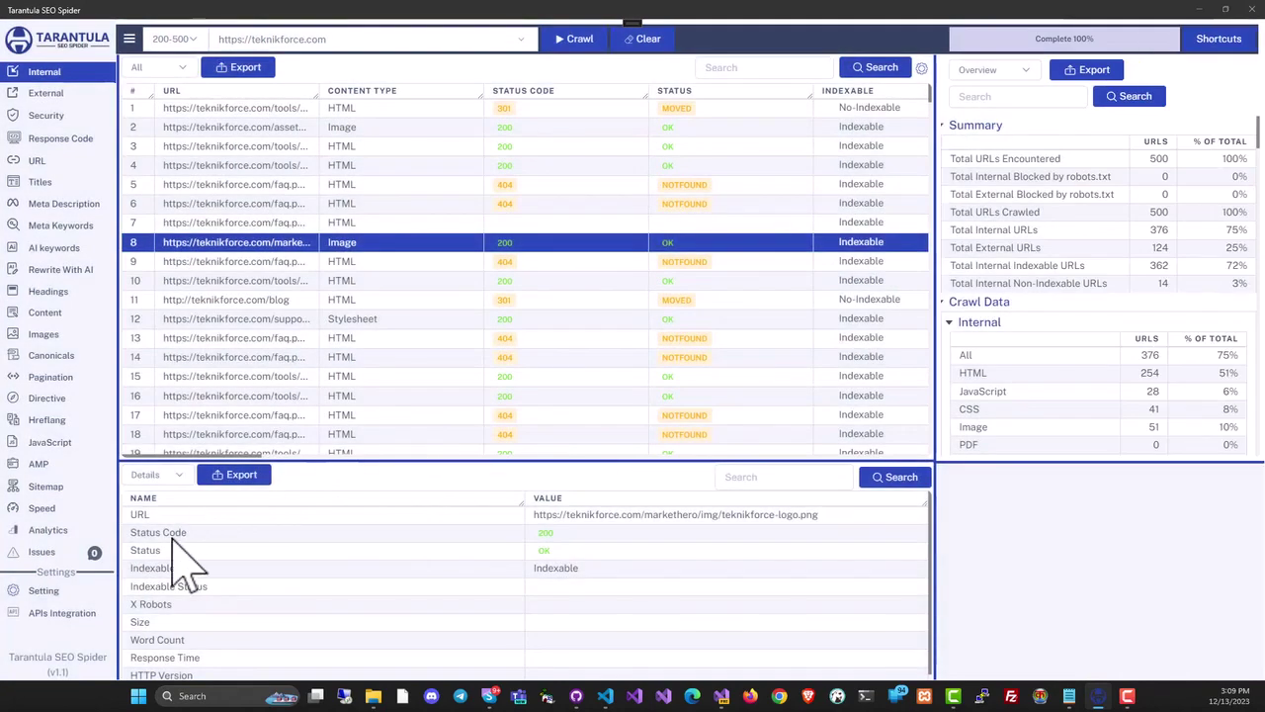
pyautogui.click(50, 593)
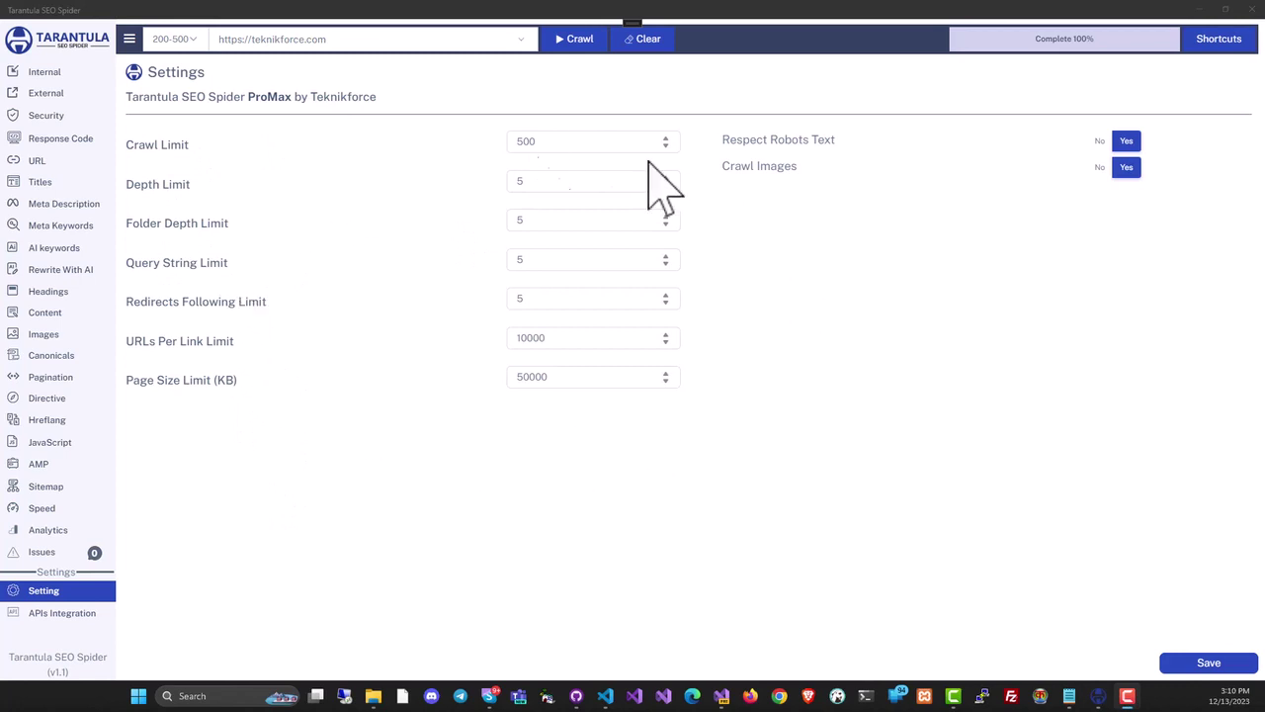
# Return to the Internal URLs report and start a CSV export, cancelling it without saving.
pyautogui.click(43, 73)
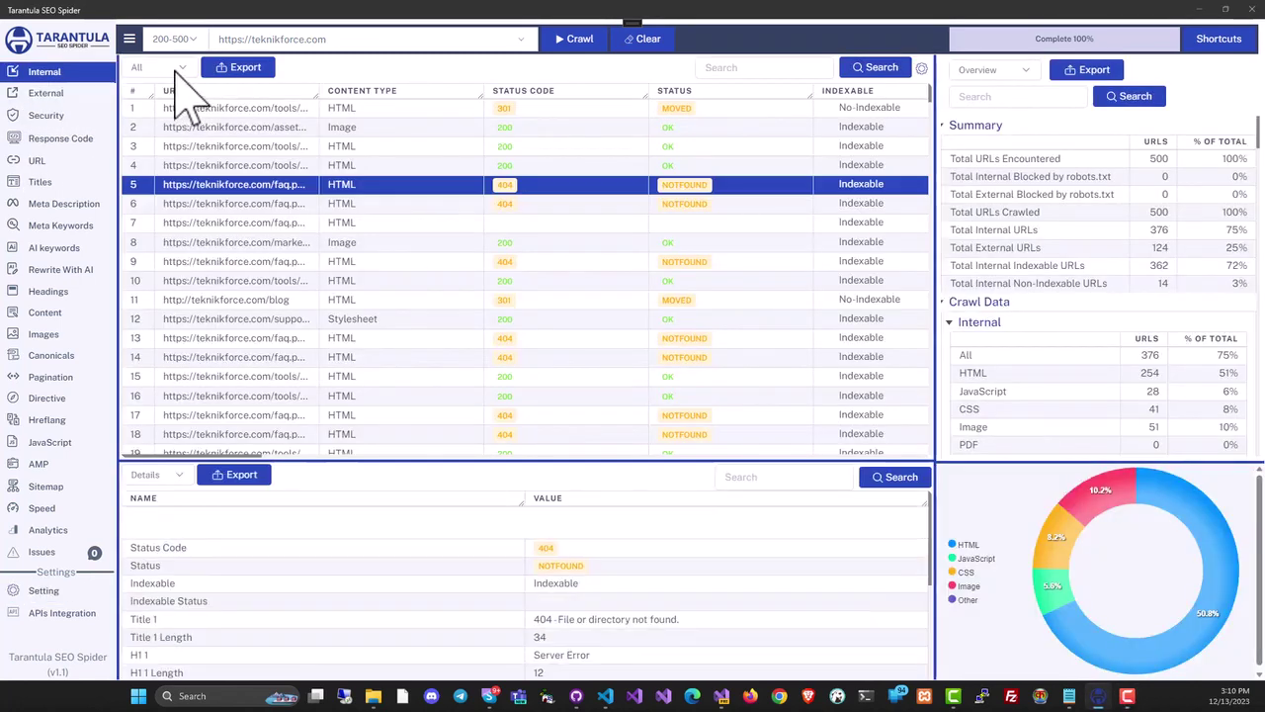
pyautogui.click(255, 73)
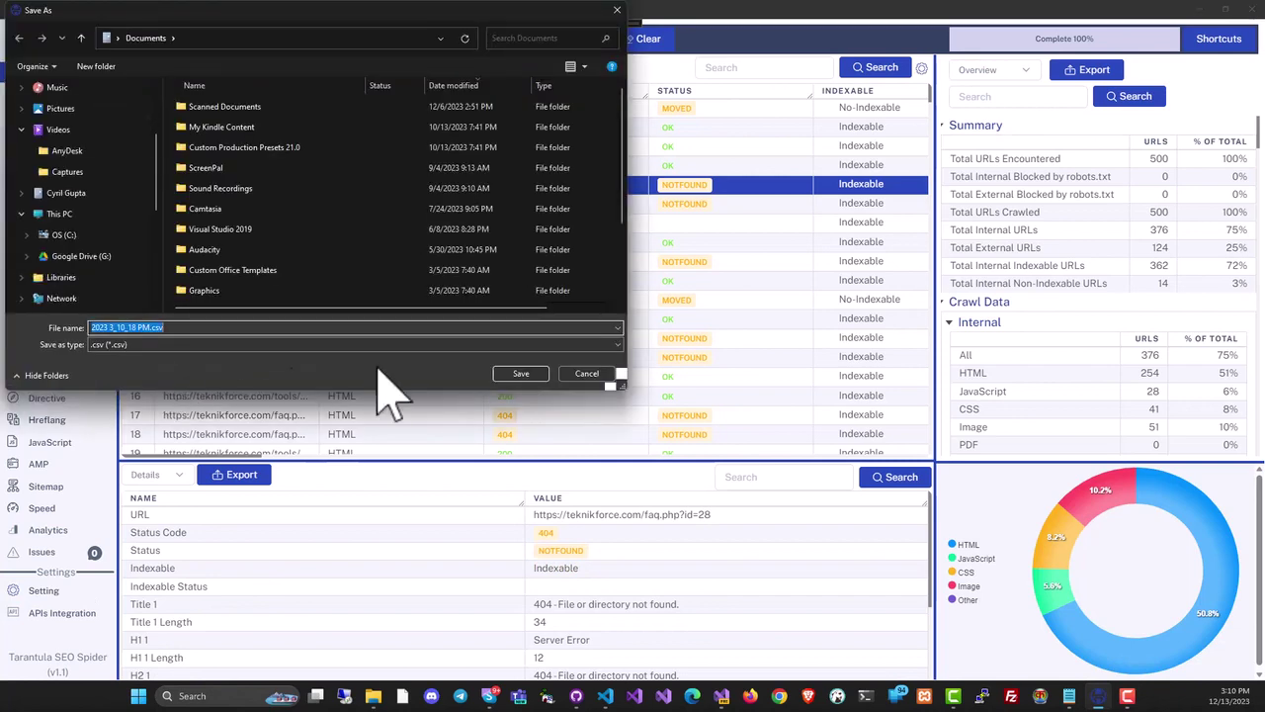
pyautogui.click(586, 374)
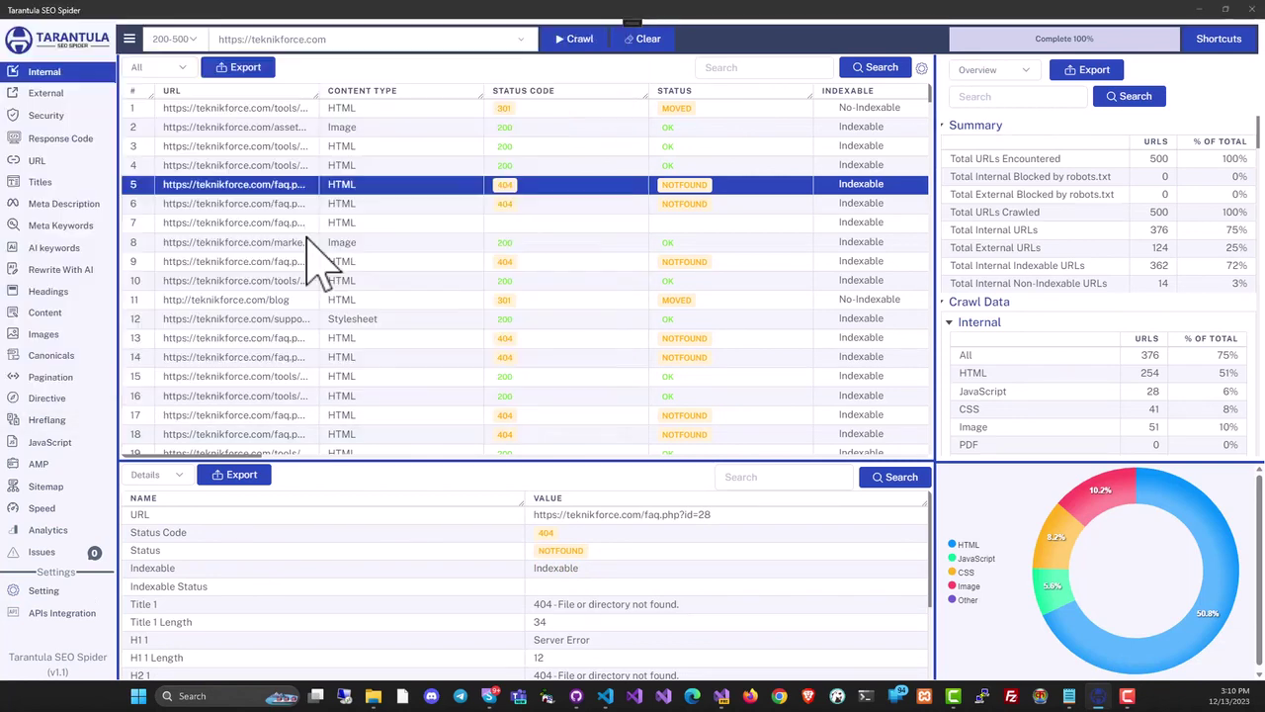
# Inspect details of teknikforce-logo.png, seo-harvester.php and oscar-favicon, ending on the 404 faq.php?id=28 page.
pyautogui.click(308, 242)
pyautogui.click(290, 281)
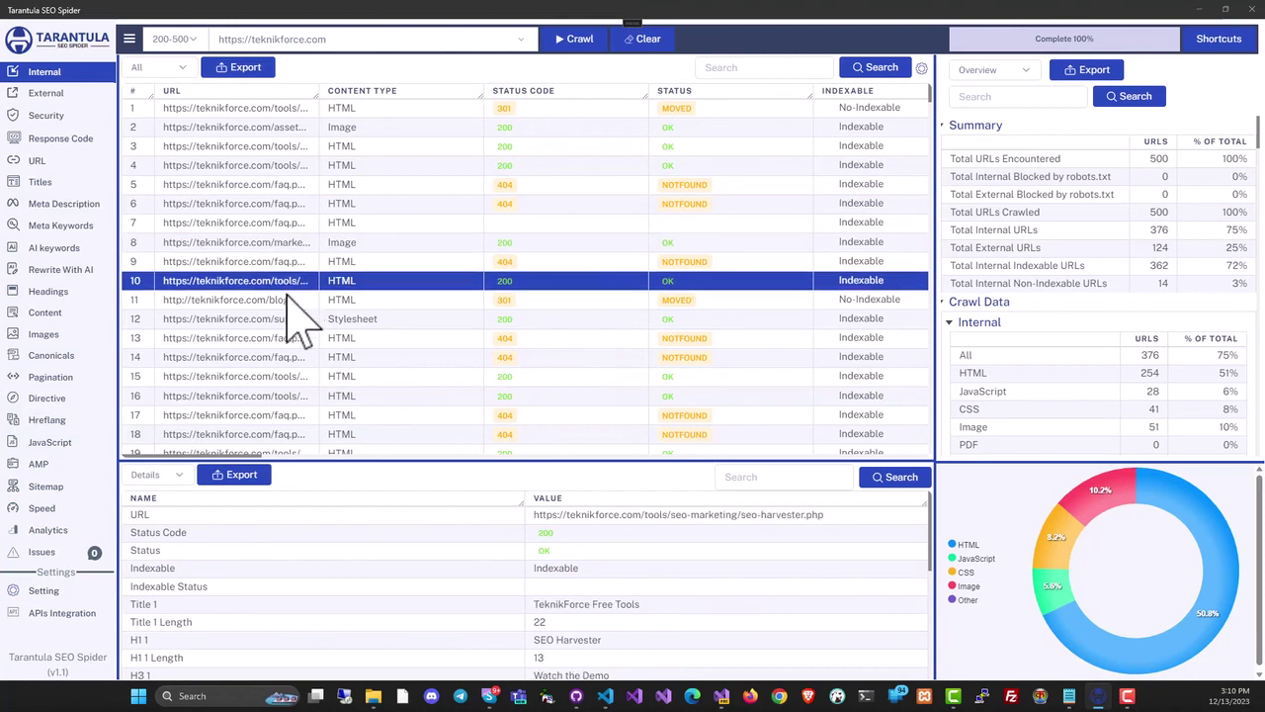
pyautogui.click(297, 318)
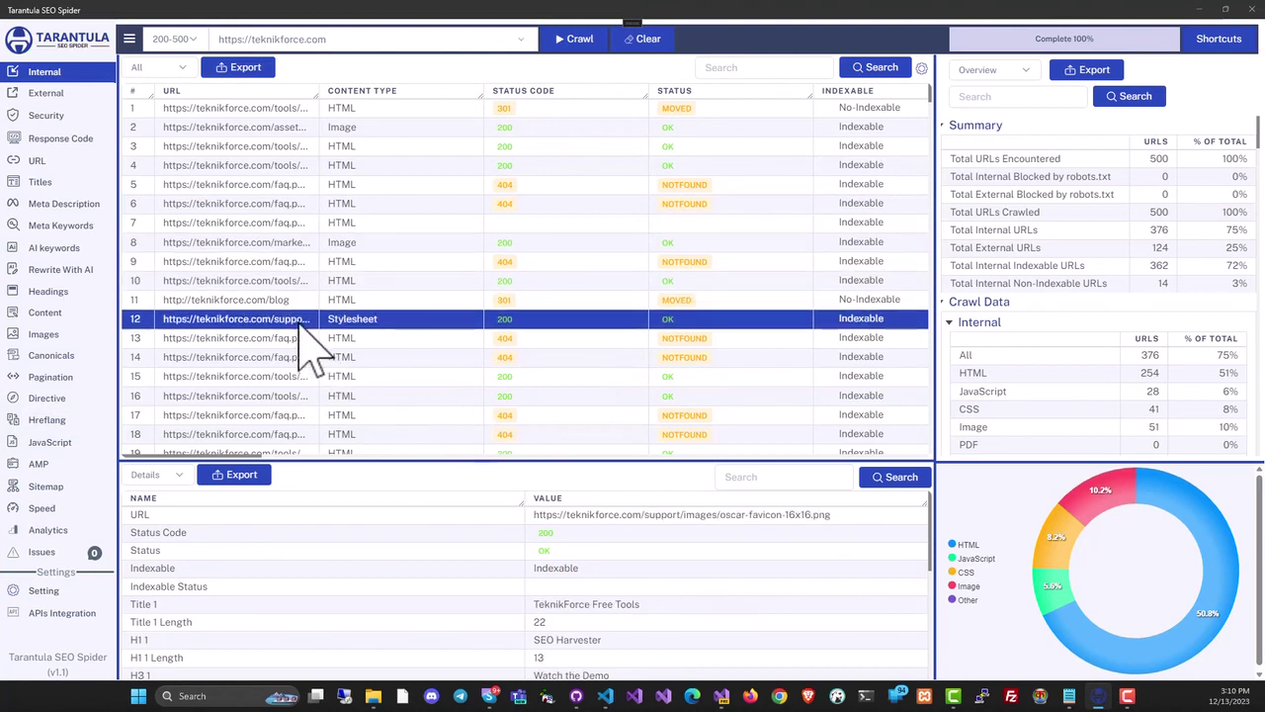
pyautogui.click(300, 242)
pyautogui.click(283, 184)
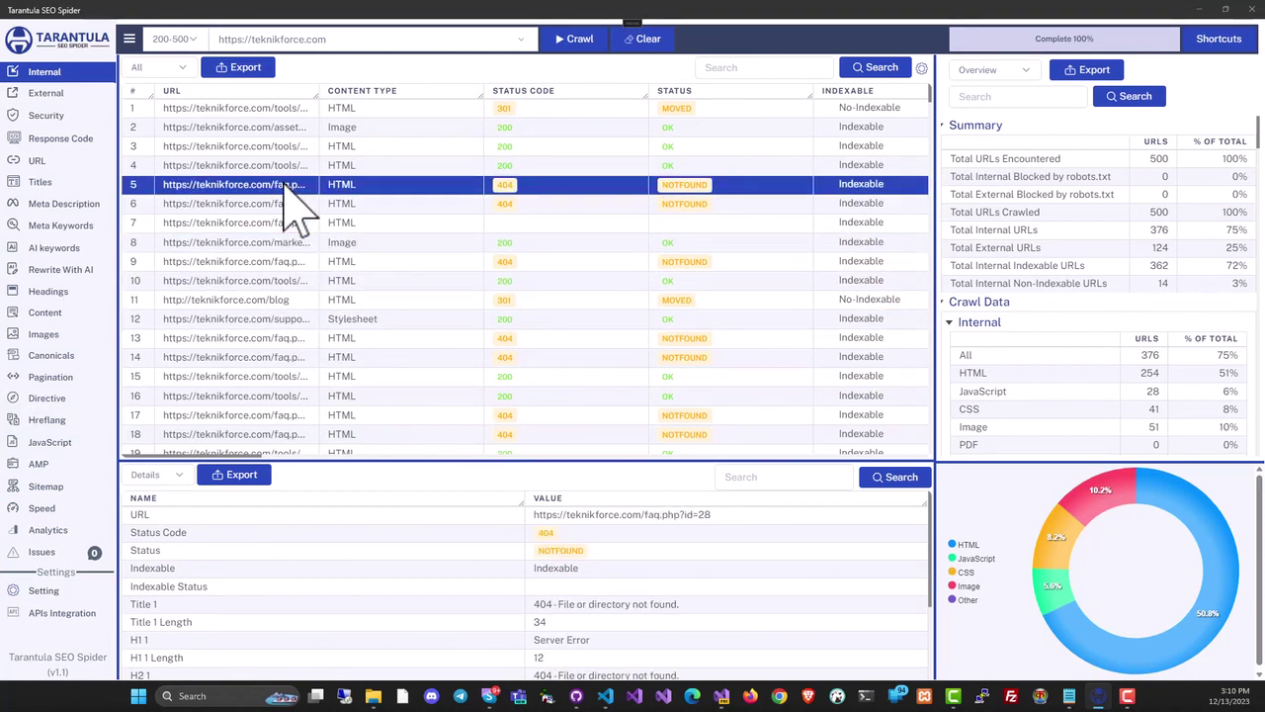